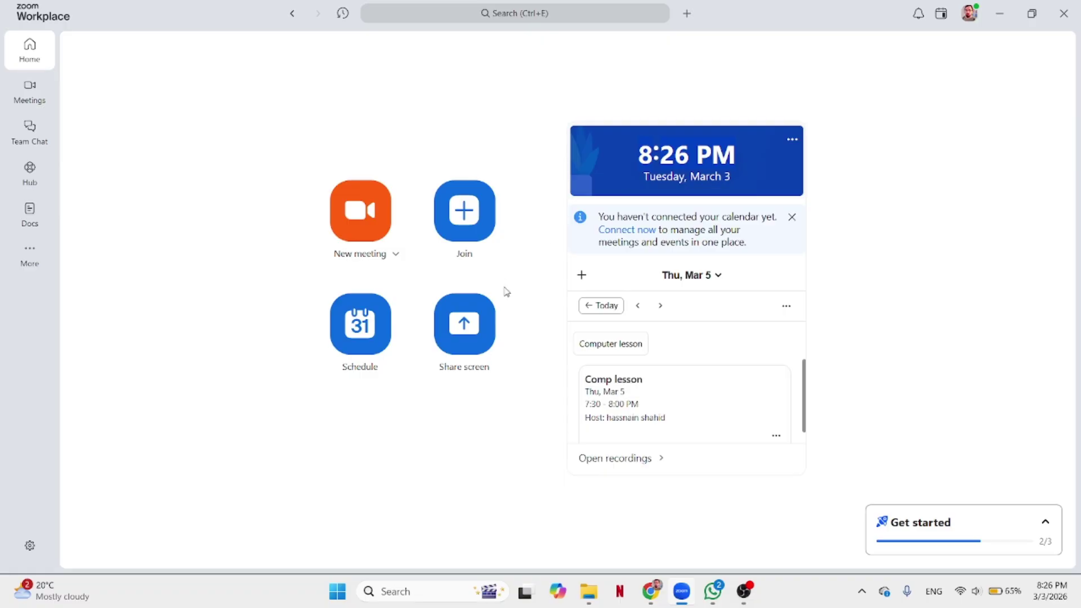
Show tomorrow's (Mar 4) Comp class g4 meetings in the calendar, then minimise Zoom Workplace.
{"action": "left_click", "coordinate": [638, 306]}
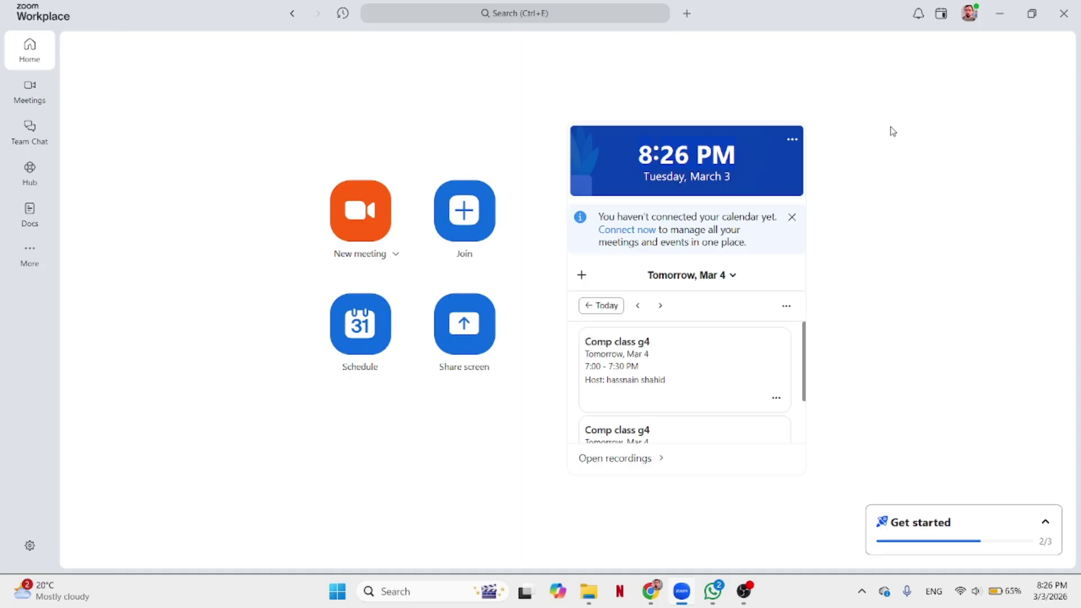
{"action": "left_click", "coordinate": [1000, 13]}
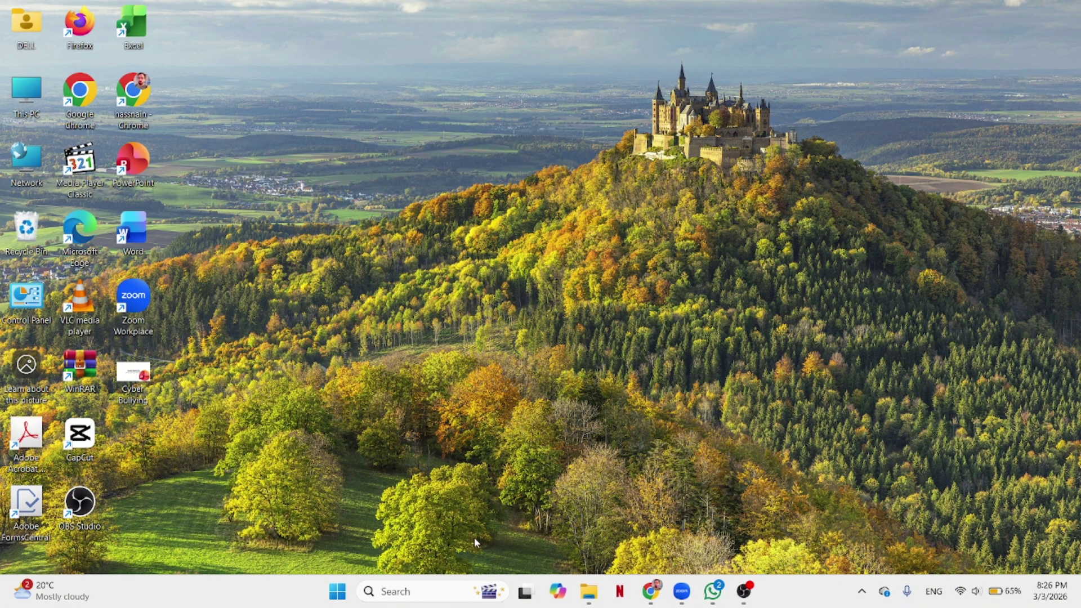
Load the Zoom website in a new Chrome tab, then minimise and restore the browser.
{"action": "left_click", "coordinate": [651, 591]}
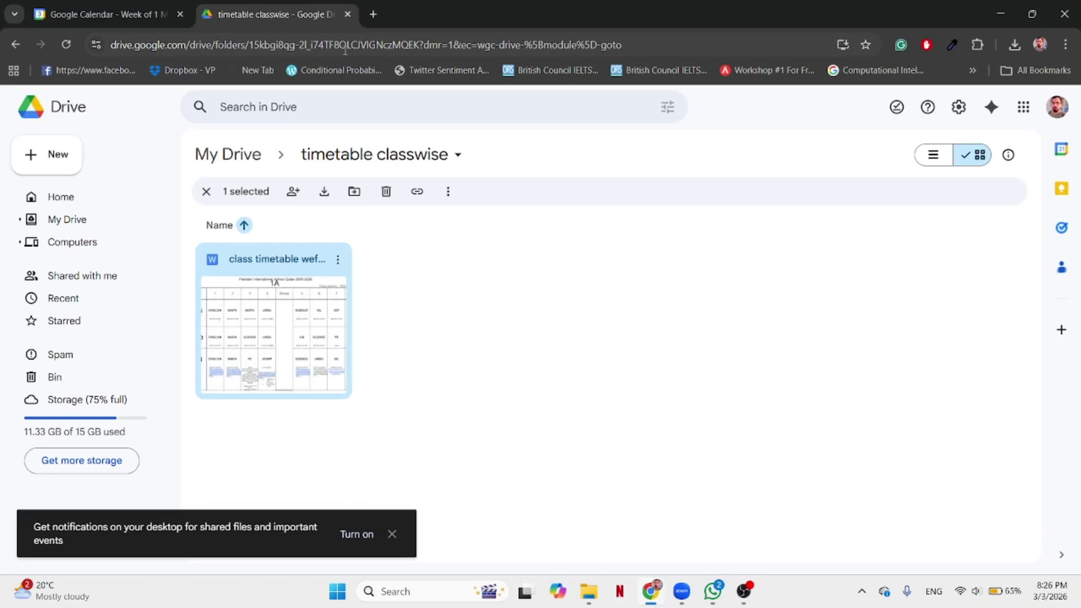
{"action": "left_click", "coordinate": [374, 16]}
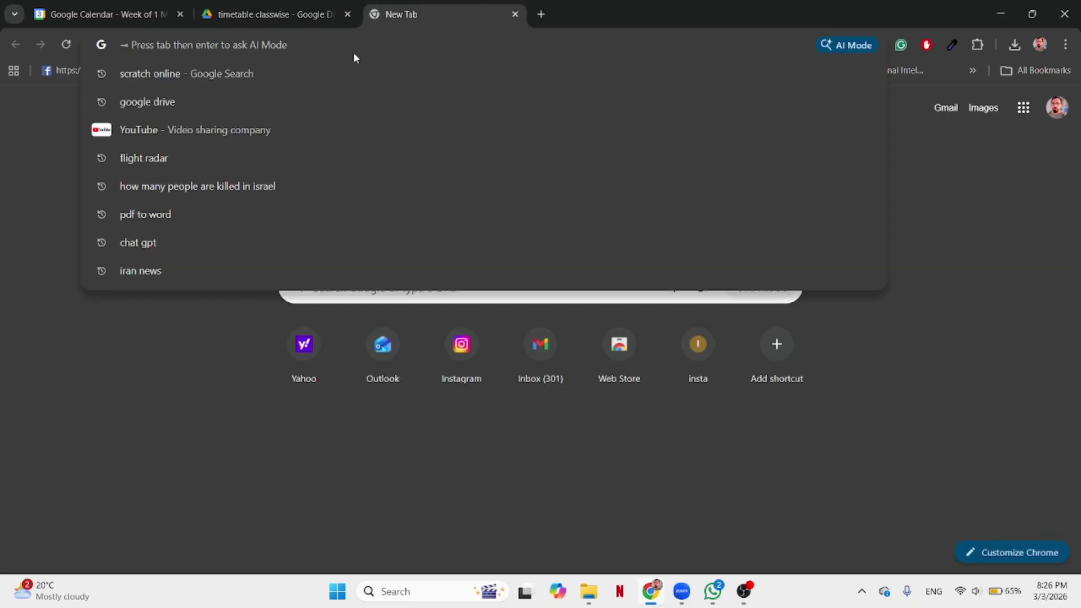
{"action": "type", "text": "zoom"}
{"action": "key", "text": "Return"}
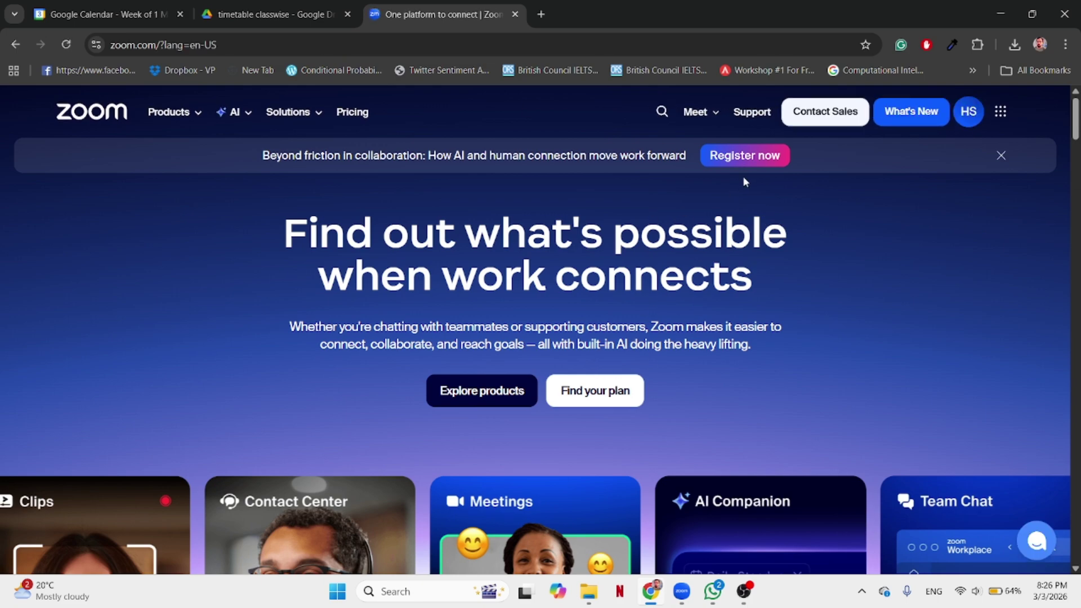
{"action": "left_click", "coordinate": [1001, 13]}
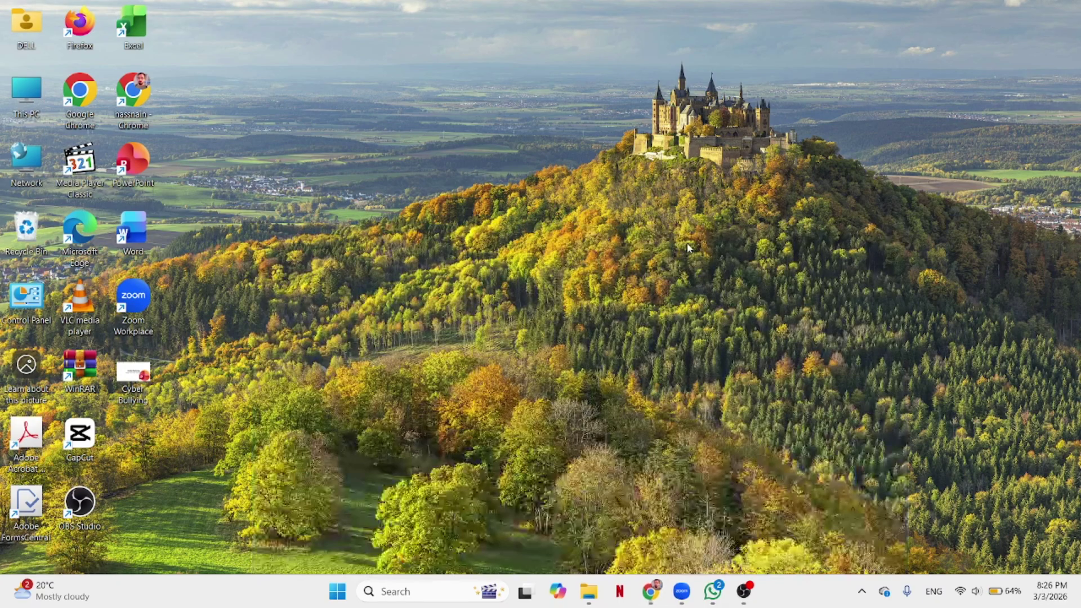
{"action": "left_click", "coordinate": [651, 591]}
Bring Zoom Workplace forward and dismiss the profile menu without setting a status message.
{"action": "left_click", "coordinate": [682, 591]}
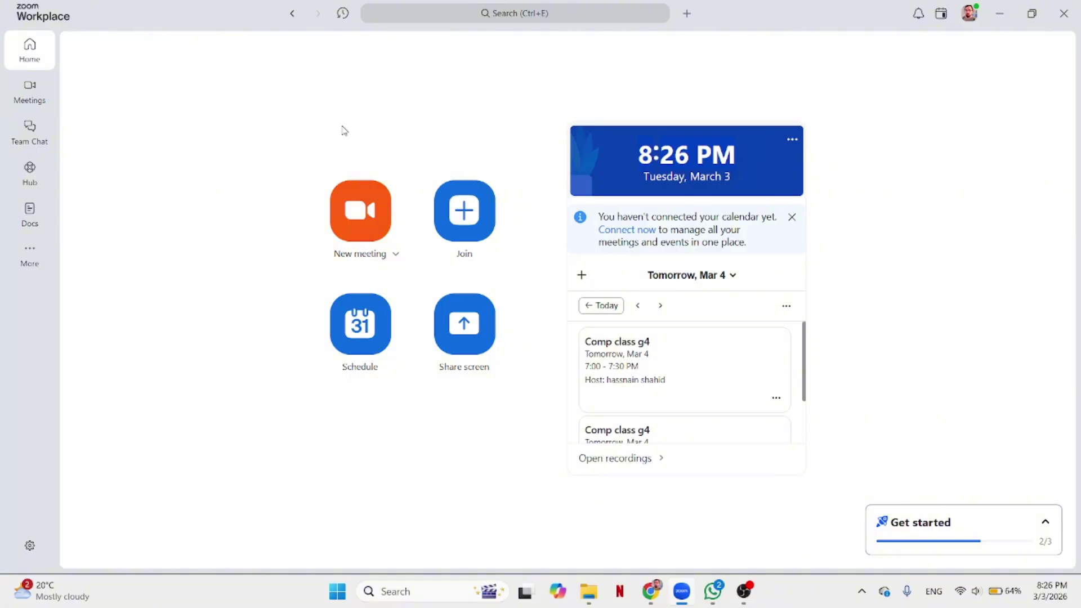
{"action": "left_click", "coordinate": [969, 14]}
{"action": "left_click", "coordinate": [907, 140]}
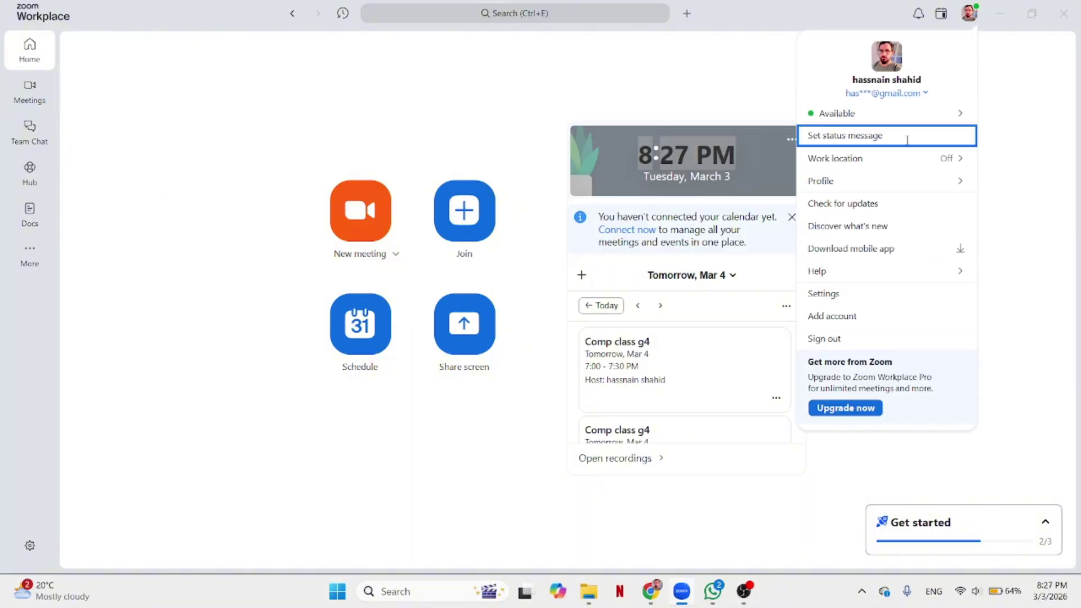
{"action": "left_click", "coordinate": [704, 105]}
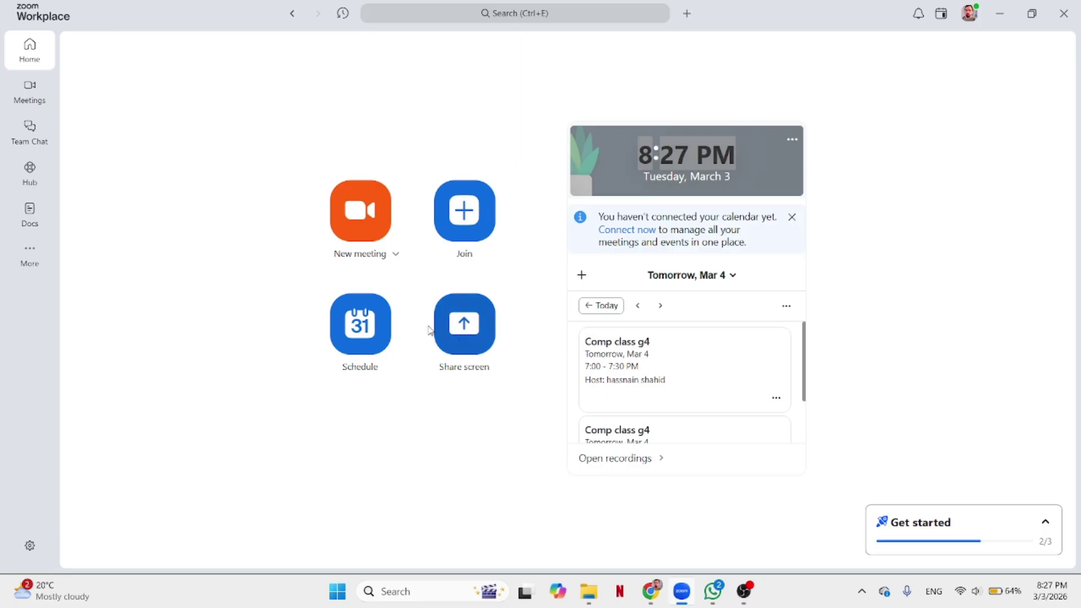
Start scheduling a new meeting titled 'Comp demo lesson'.
{"action": "left_click", "coordinate": [359, 326]}
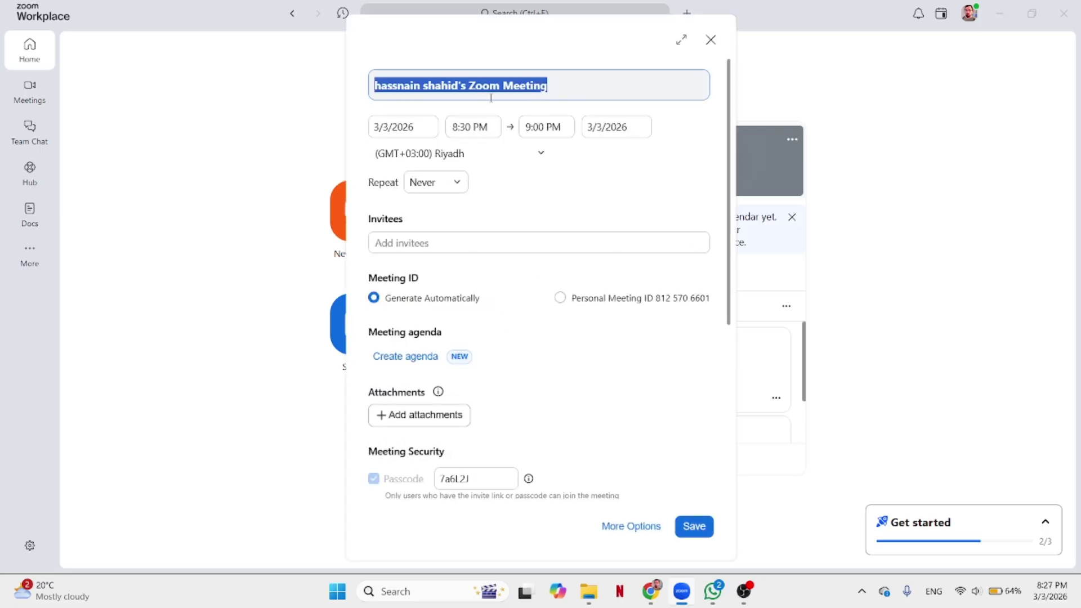
{"action": "key", "text": "BackSpace"}
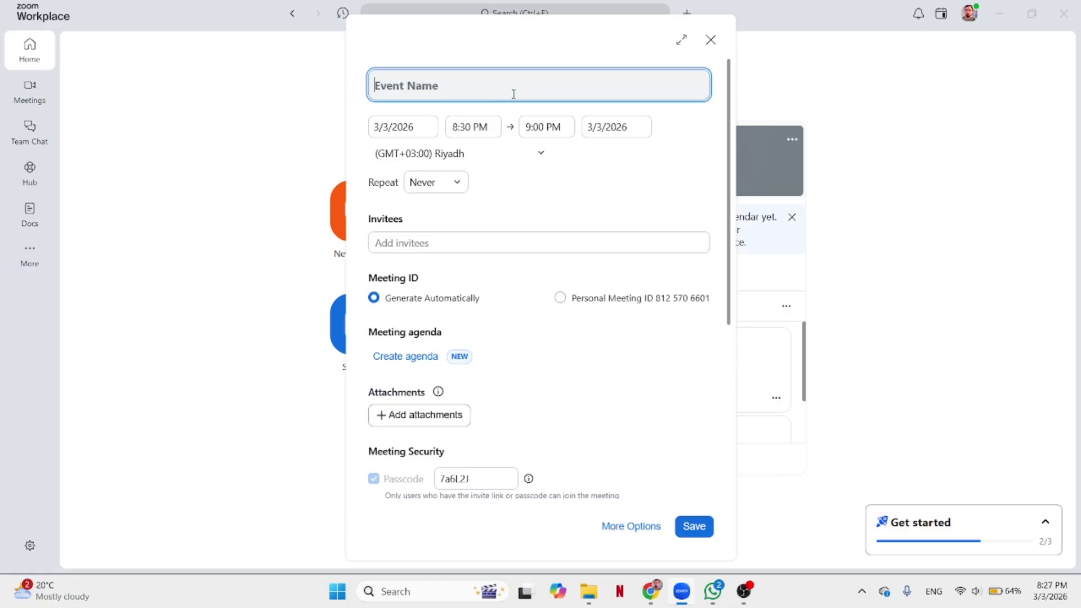
{"action": "type", "text": "Comp demo lesson"}
Review the 3/3/2026 date, Never repeat and Riyadh time zone, leaving them unchanged.
{"action": "left_click", "coordinate": [396, 131]}
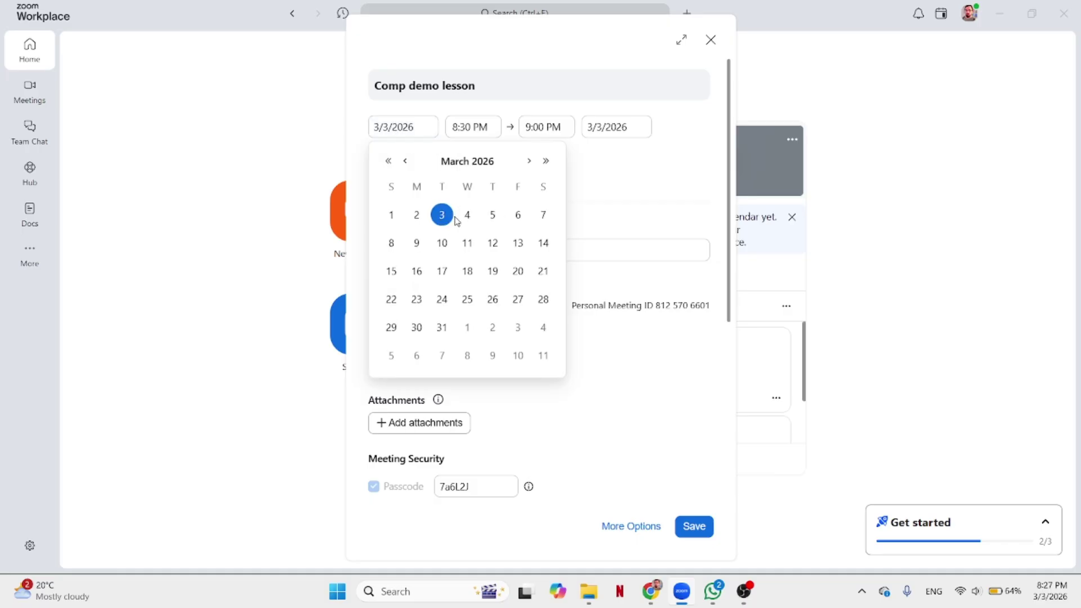
{"action": "left_click", "coordinate": [576, 218]}
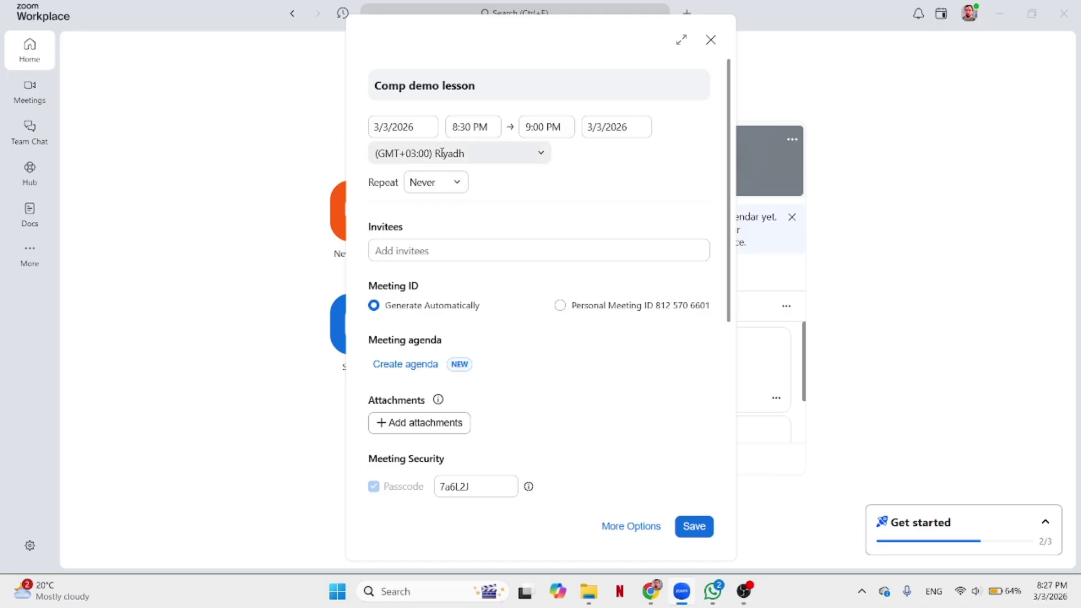
{"action": "left_click", "coordinate": [456, 192]}
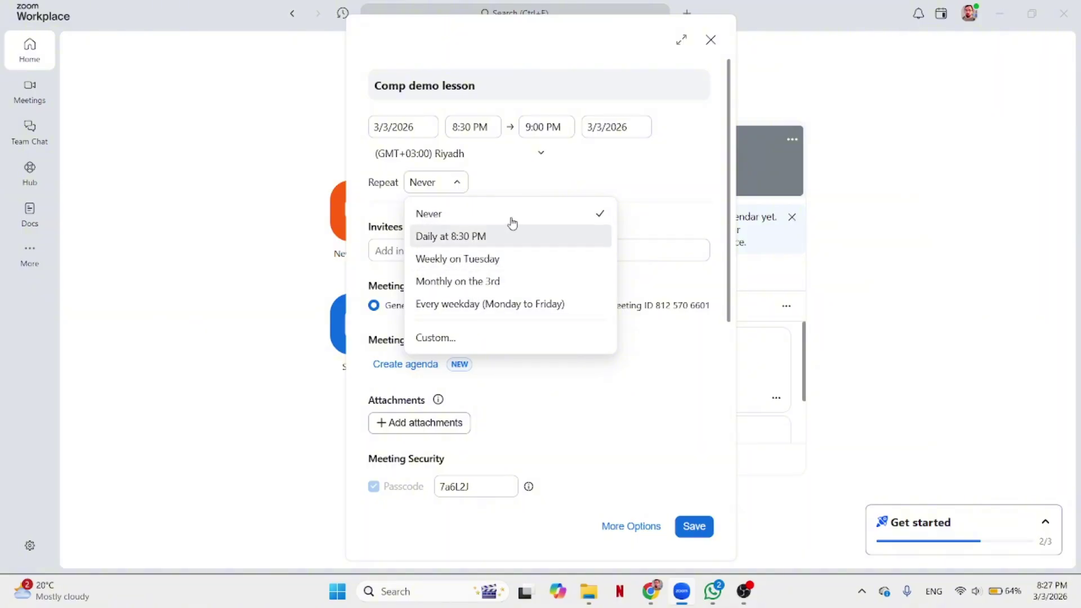
{"action": "left_click", "coordinate": [510, 163]}
{"action": "left_click", "coordinate": [572, 184]}
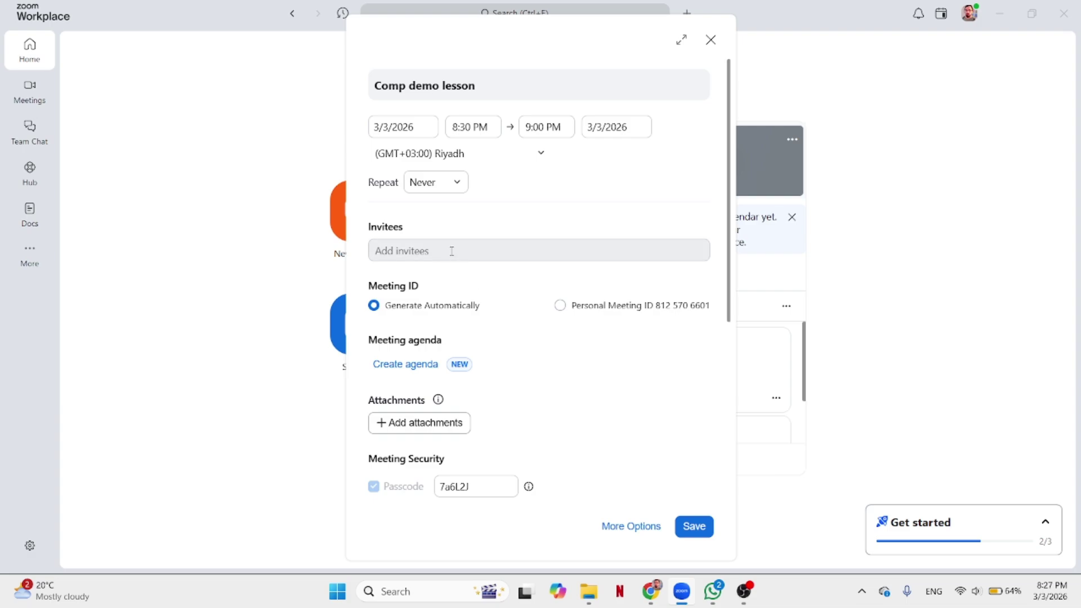
Replace the default passcode under Meeting Security with a new one and save the meeting.
{"action": "scroll", "coordinate": [490, 295], "scroll_direction": "down", "scroll_amount": 3}
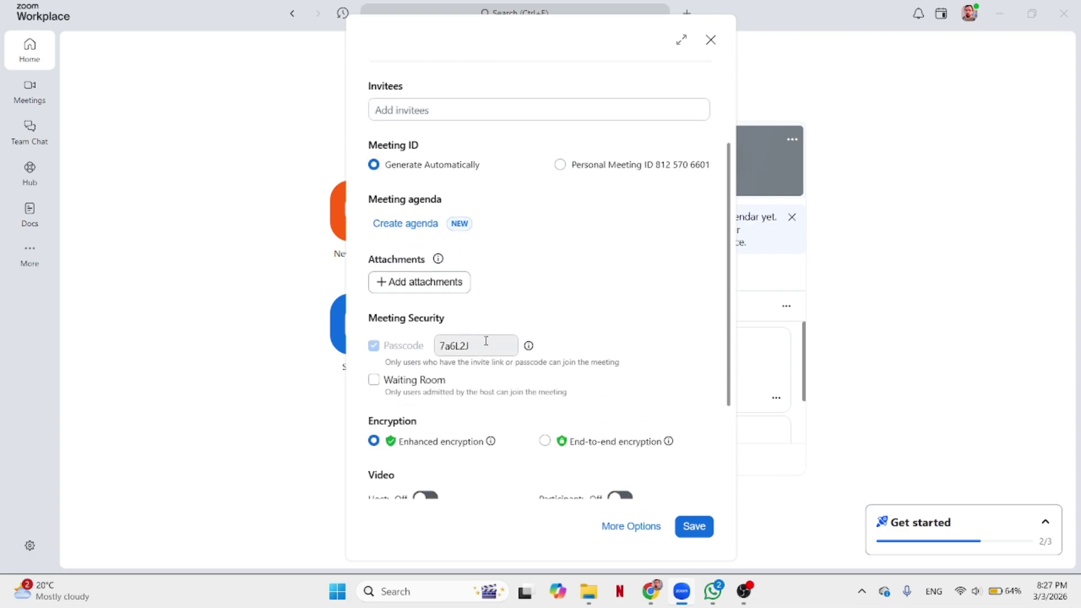
{"action": "scroll", "coordinate": [482, 340], "scroll_direction": "up", "scroll_amount": 3}
{"action": "scroll", "coordinate": [492, 314], "scroll_direction": "down", "scroll_amount": 3}
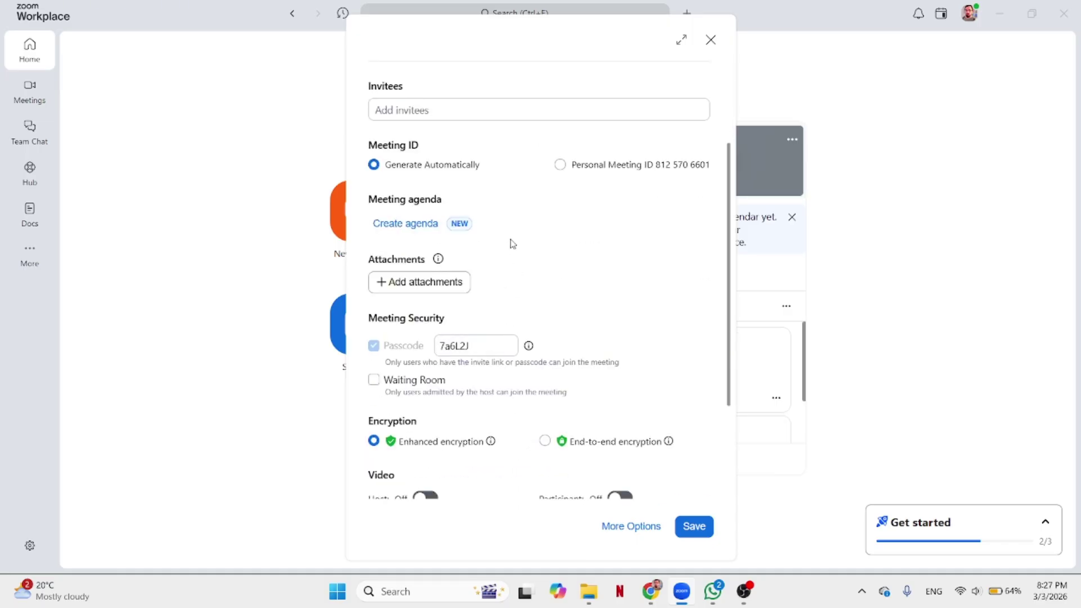
{"action": "scroll", "coordinate": [480, 187], "scroll_direction": "up", "scroll_amount": 3}
{"action": "scroll", "coordinate": [507, 343], "scroll_direction": "down", "scroll_amount": 3}
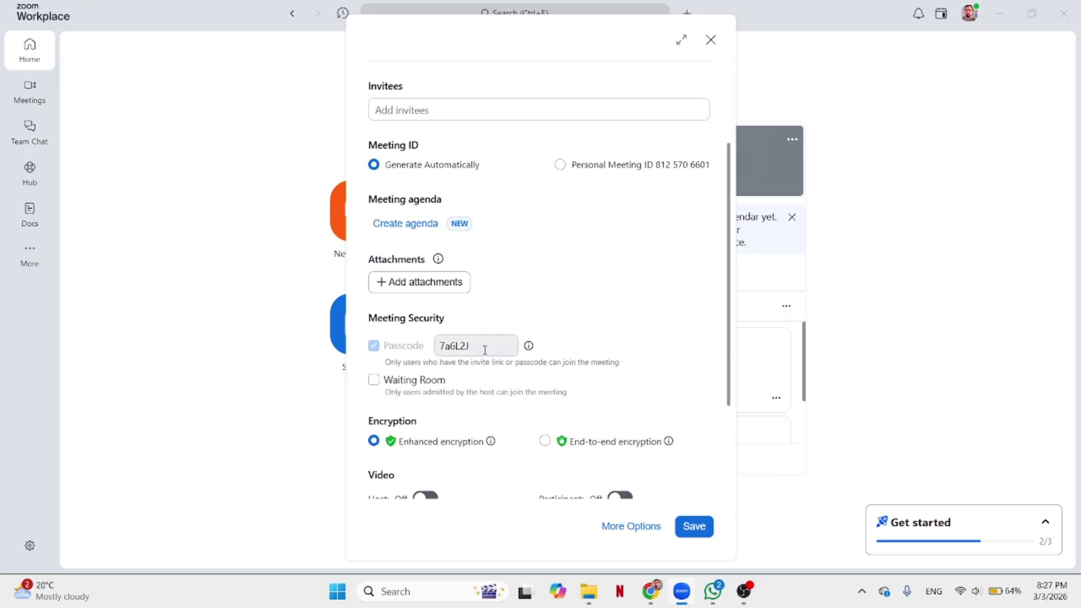
{"action": "left_click", "coordinate": [484, 346]}
{"action": "key", "text": "BackSpace"}
{"action": "key", "text": "BackSpace"}
{"action": "key", "text": "BackSpace"}
{"action": "key", "text": "BackSpace"}
{"action": "key", "text": "BackSpace"}
{"action": "key", "text": "BackSpace"}
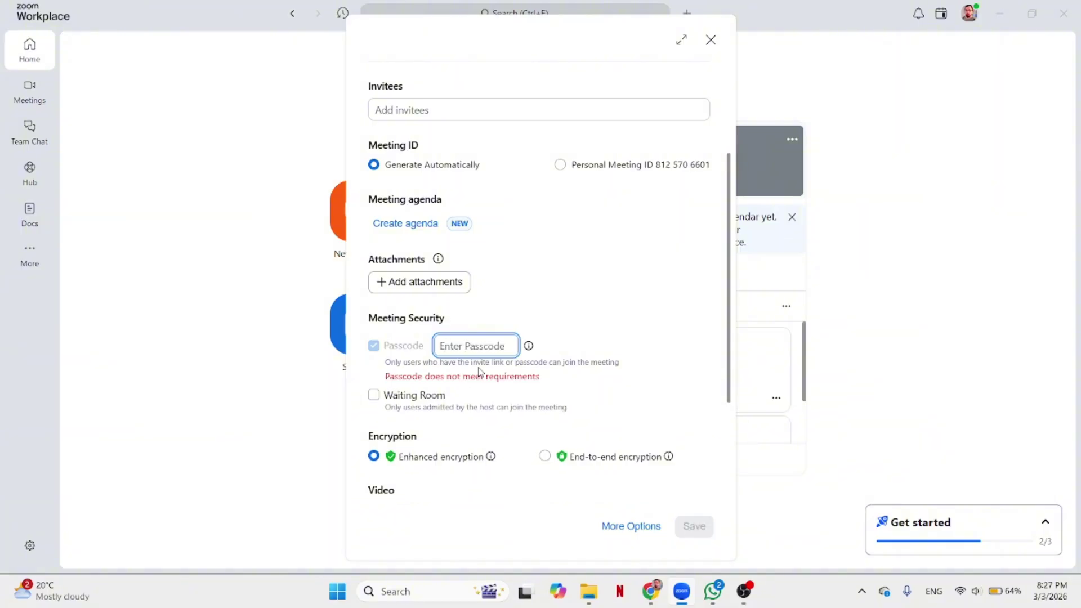
{"action": "type", "text": "compg4"}
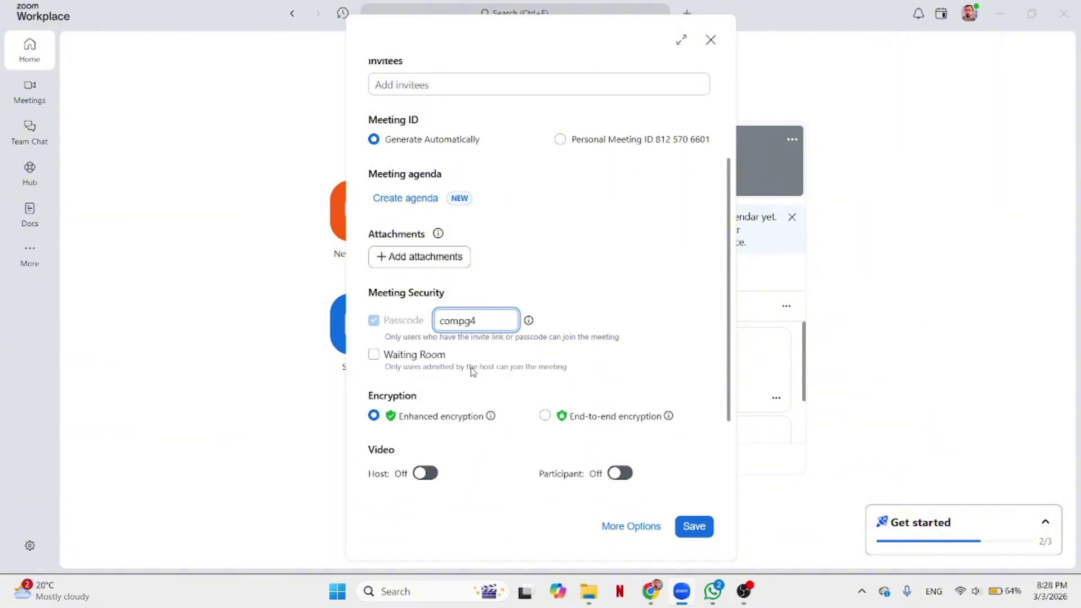
{"action": "scroll", "coordinate": [507, 376], "scroll_direction": "down", "scroll_amount": 3}
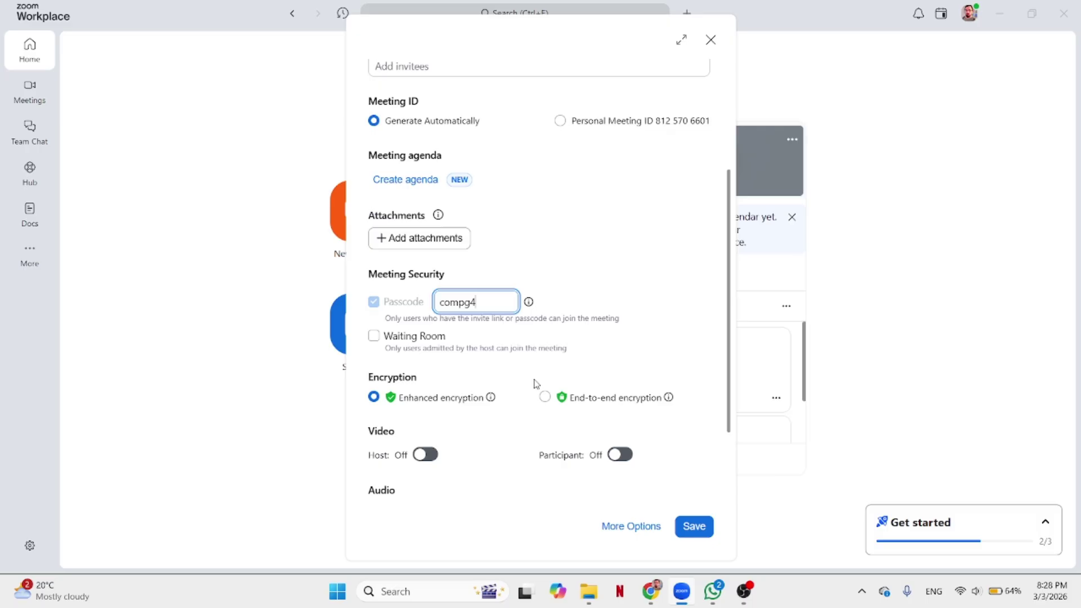
{"action": "left_click", "coordinate": [698, 527]}
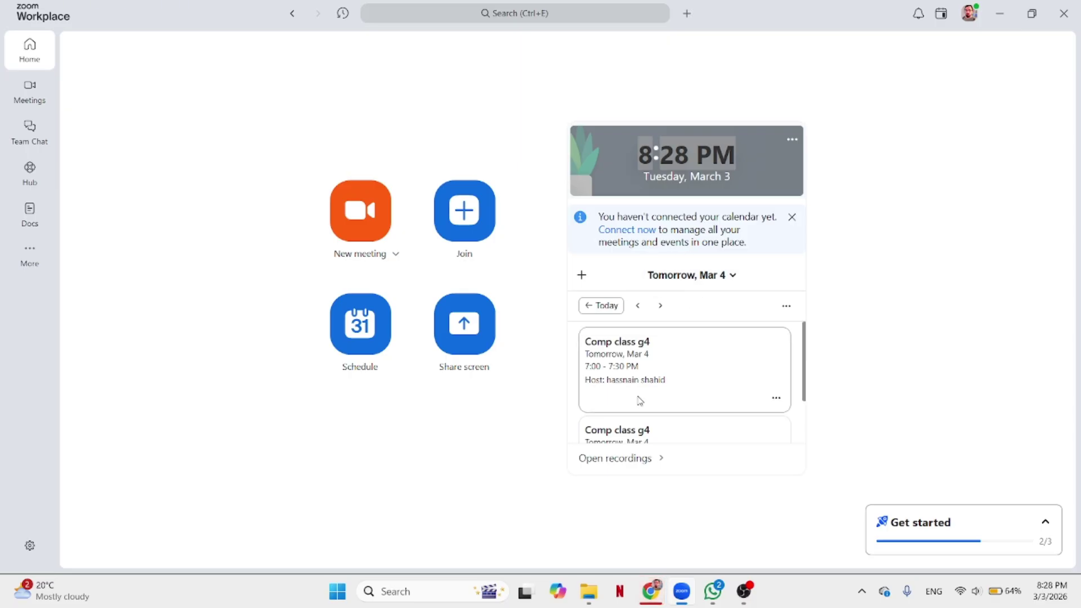
Copy the Comp demo lesson join link from its details, then open its calendar card options.
{"action": "left_click", "coordinate": [639, 307]}
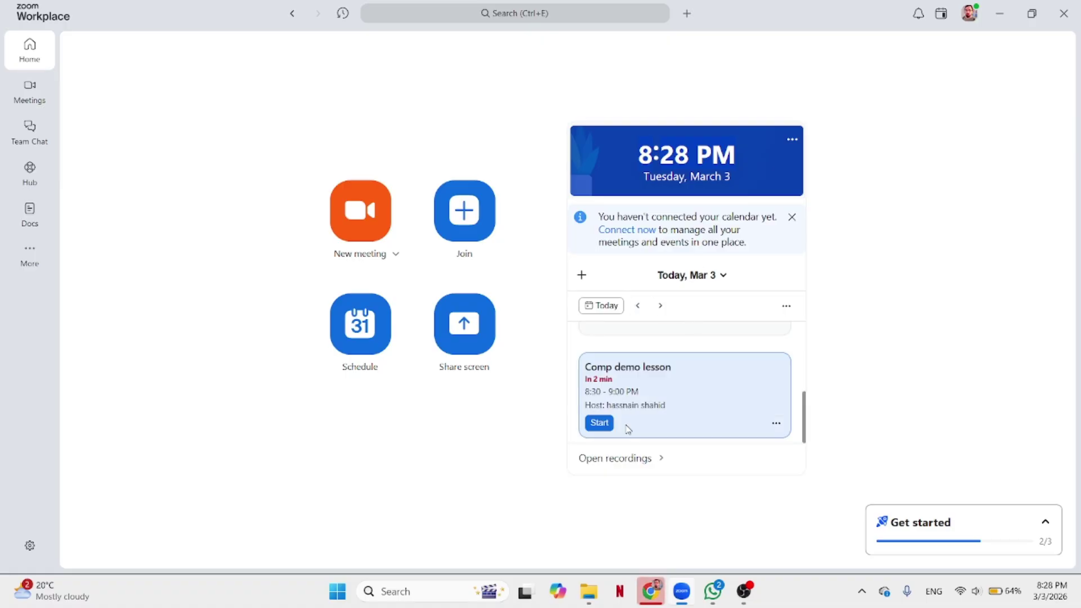
{"action": "left_click", "coordinate": [680, 390]}
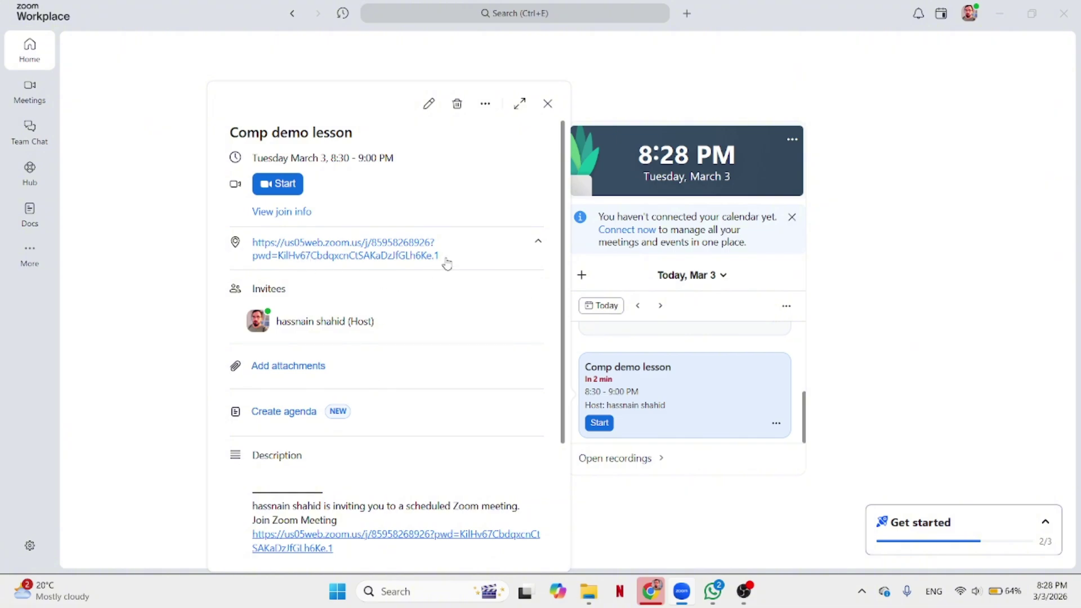
{"action": "left_click_drag", "start_coordinate": [441, 258], "coordinate": [259, 248]}
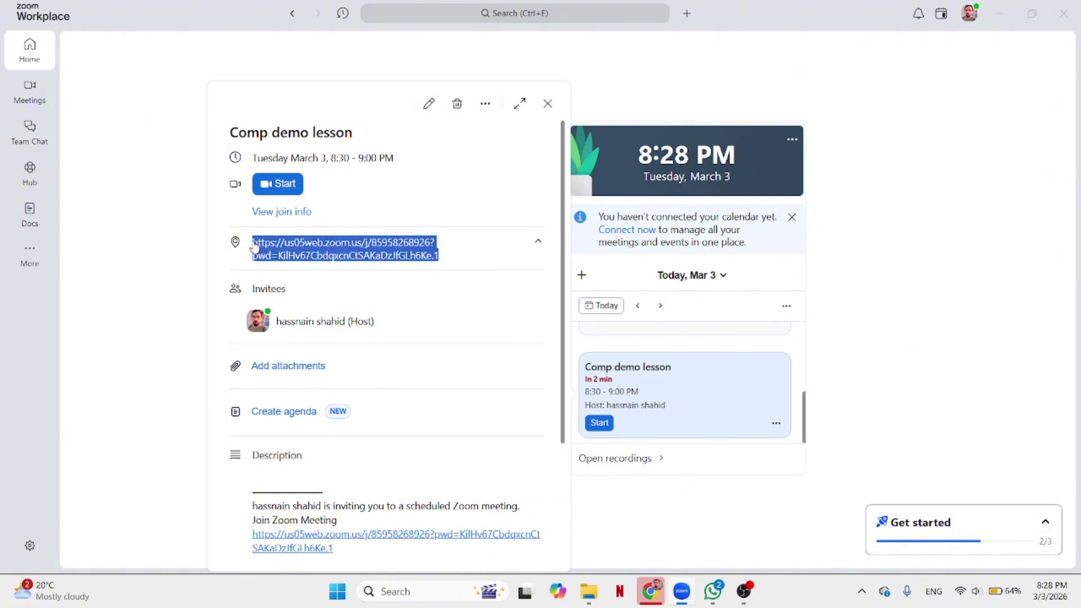
{"action": "right_click", "coordinate": [330, 253]}
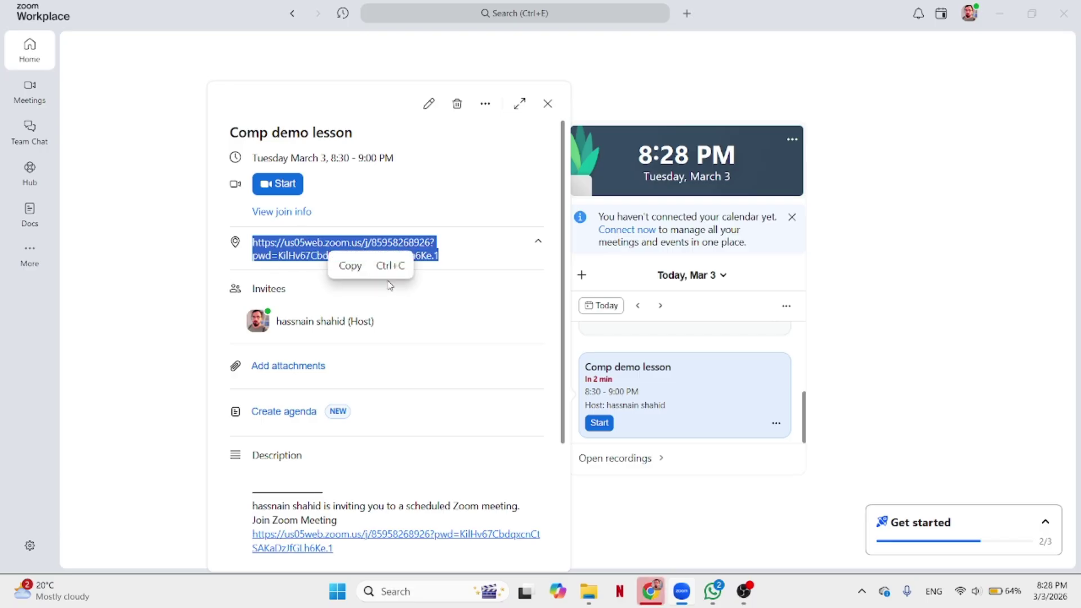
{"action": "left_click", "coordinate": [369, 267]}
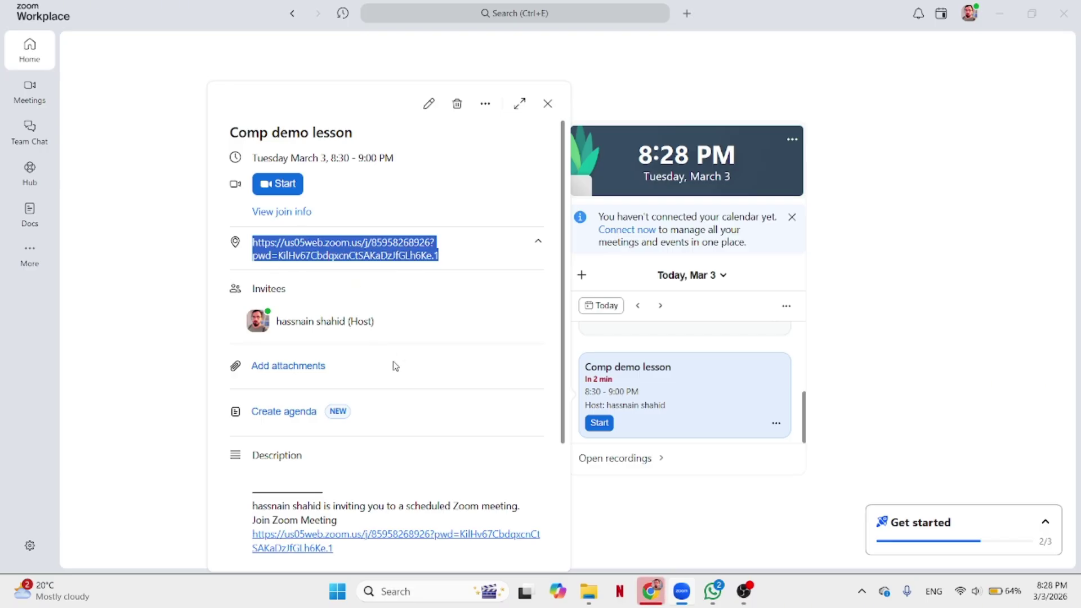
{"action": "left_click", "coordinate": [647, 512]}
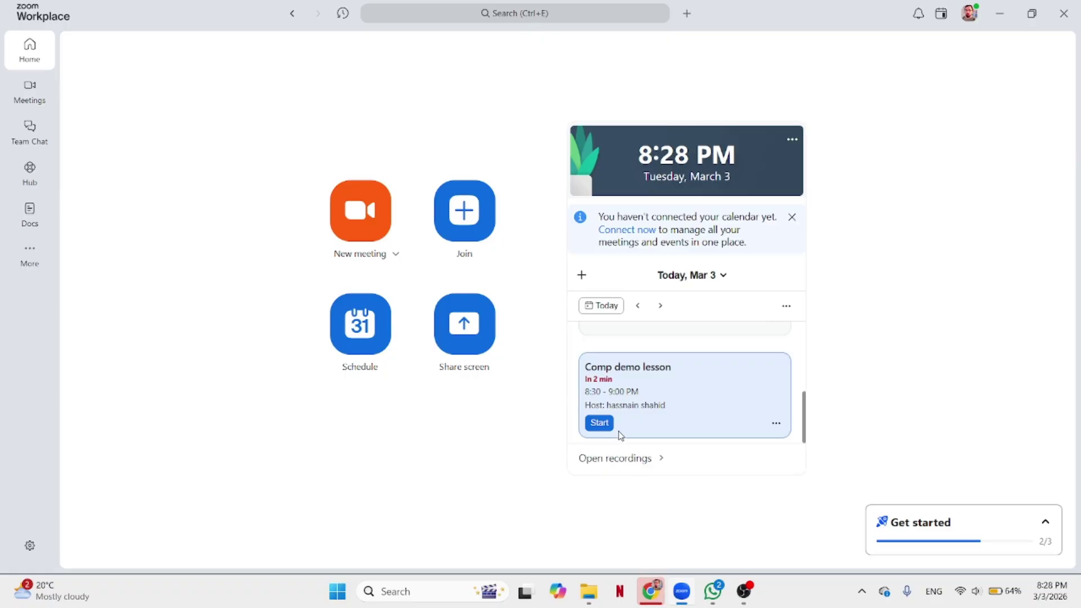
{"action": "left_click", "coordinate": [776, 424]}
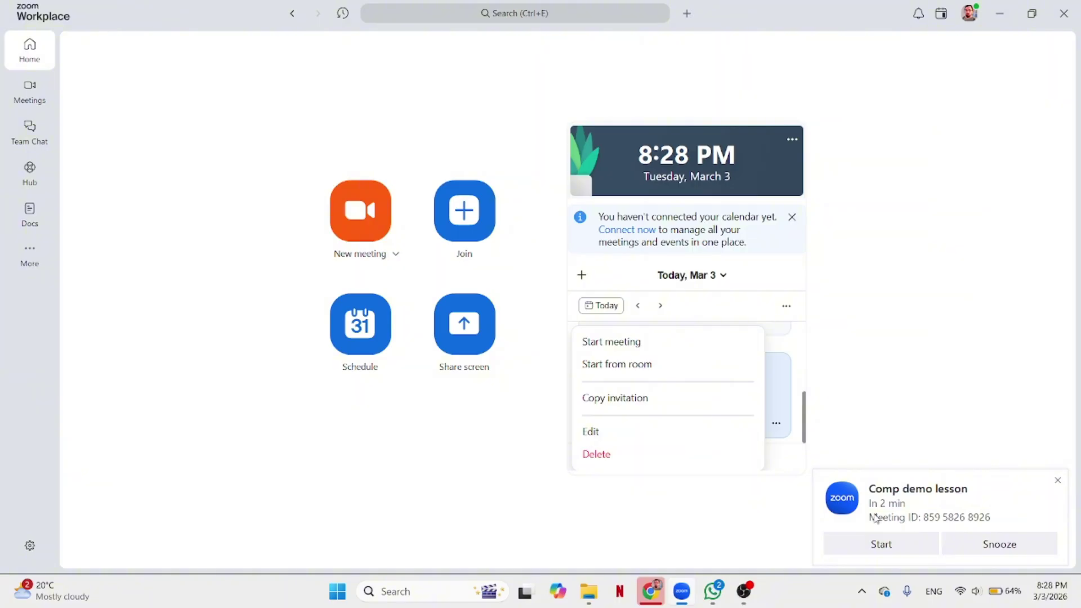
Start the lesson from the reminder and set the beach image as the virtual background.
{"action": "left_click", "coordinate": [882, 544]}
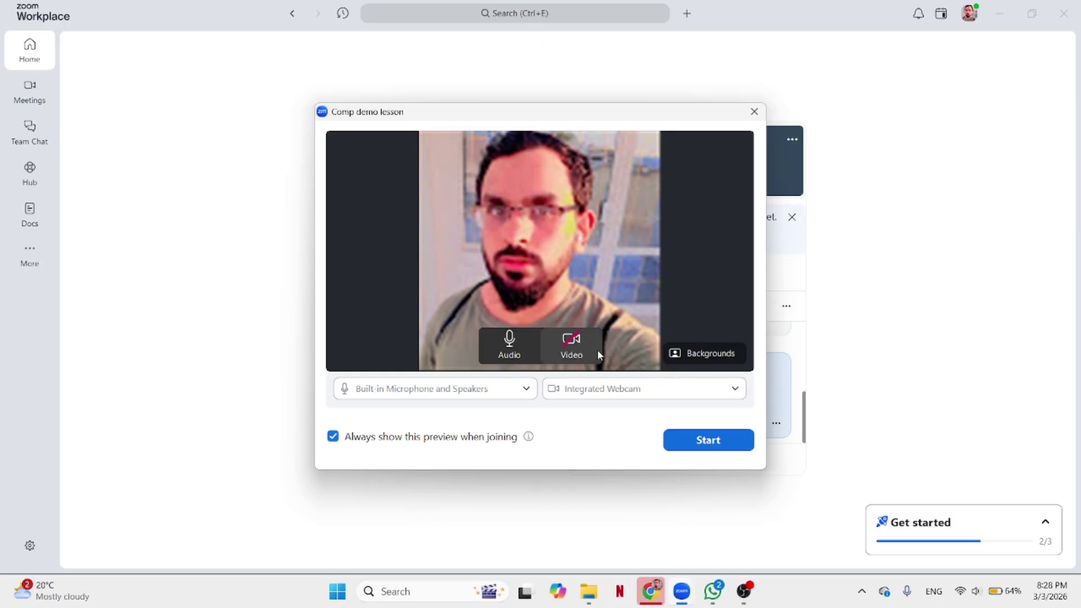
{"action": "left_click", "coordinate": [684, 360]}
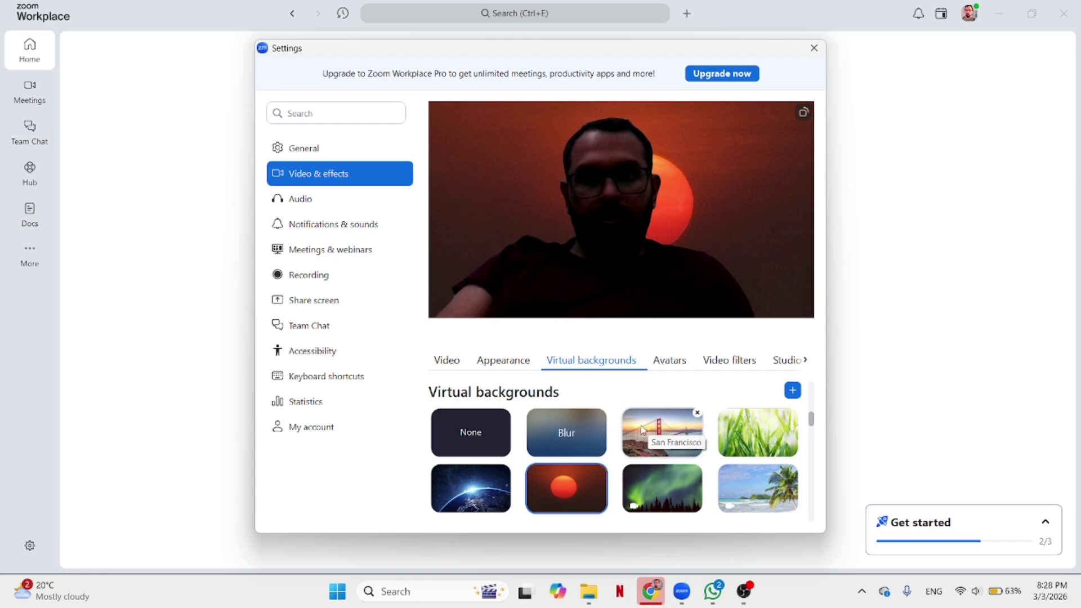
{"action": "scroll", "coordinate": [596, 457], "scroll_direction": "down", "scroll_amount": 2}
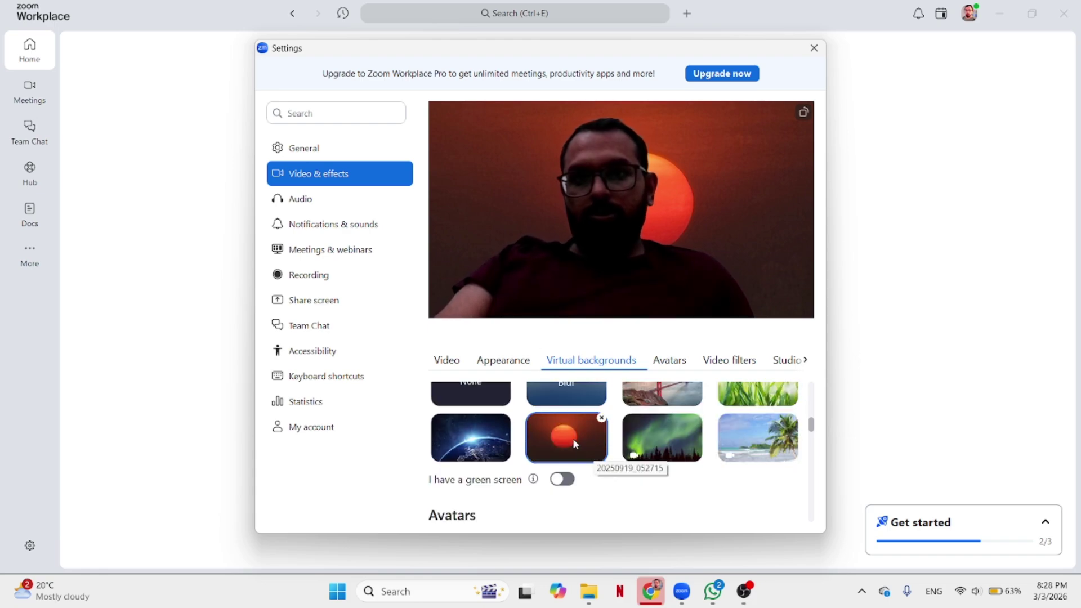
{"action": "scroll", "coordinate": [654, 464], "scroll_direction": "up", "scroll_amount": 2}
{"action": "left_click", "coordinate": [758, 496]}
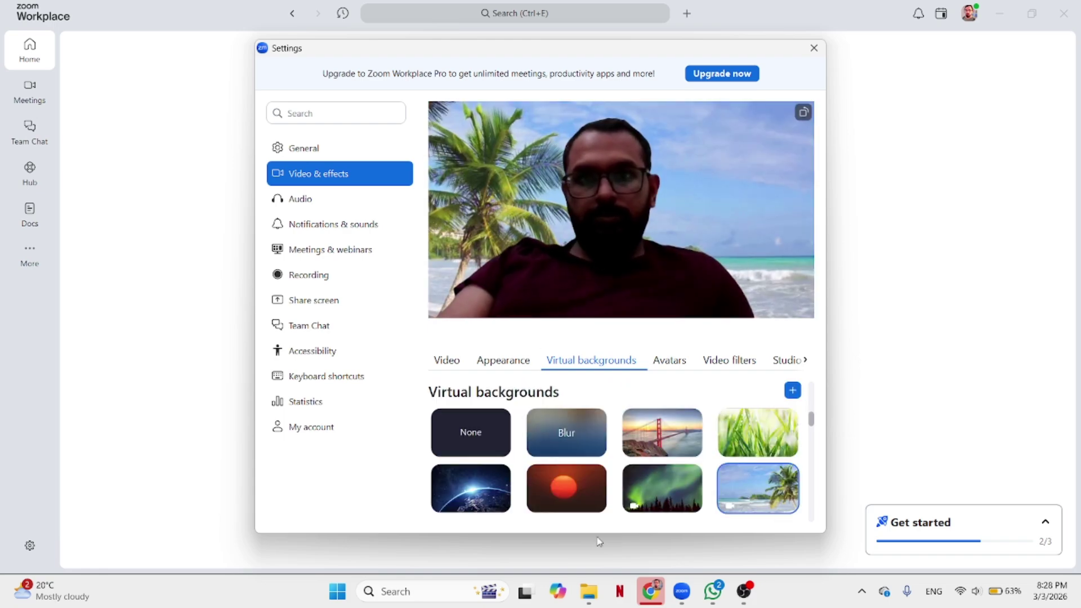
{"action": "scroll", "coordinate": [562, 395], "scroll_direction": "down", "scroll_amount": 2}
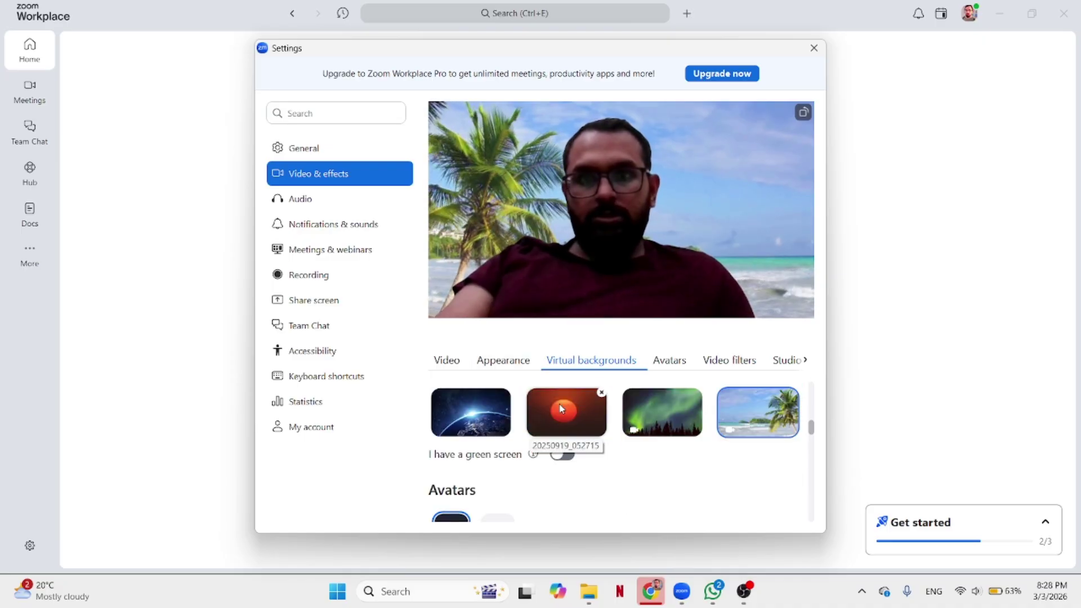
{"action": "scroll", "coordinate": [678, 411], "scroll_direction": "up", "scroll_amount": 3}
{"action": "left_click", "coordinate": [729, 361]}
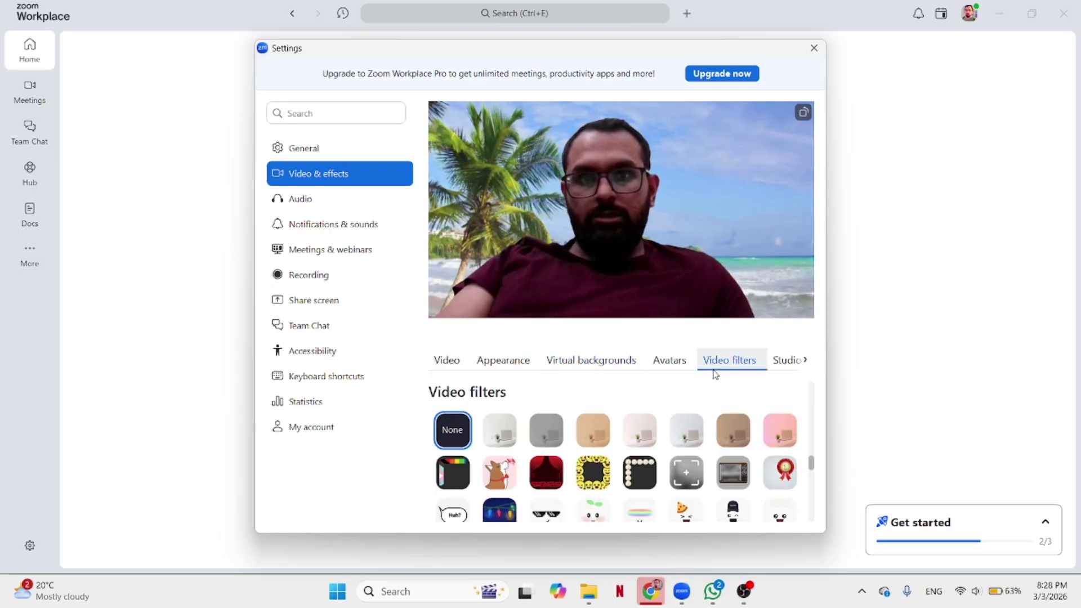
{"action": "left_click", "coordinate": [553, 369]}
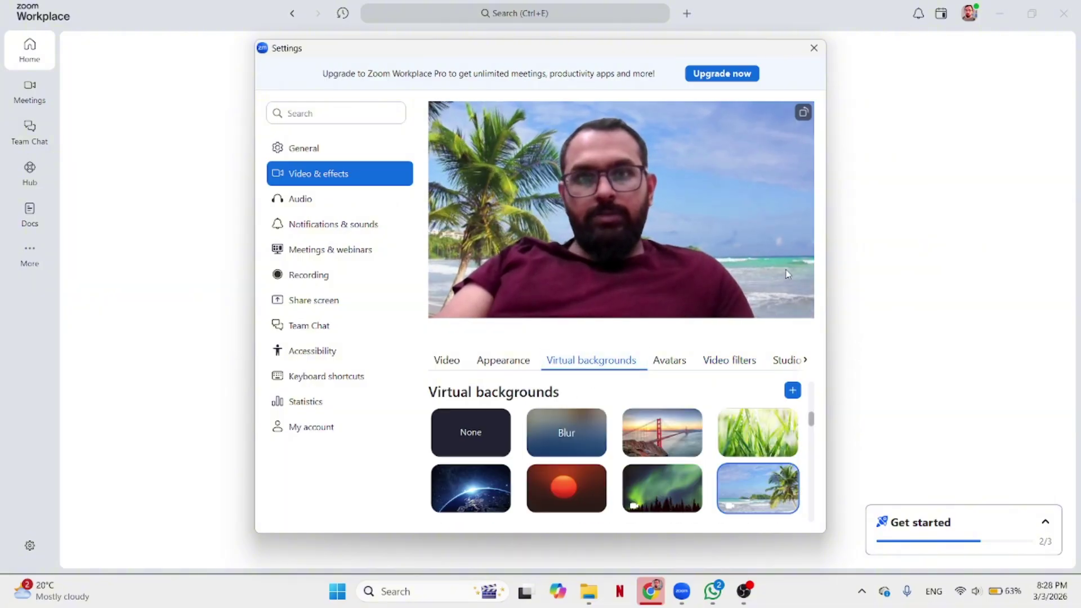
{"action": "scroll", "coordinate": [721, 420], "scroll_direction": "down", "scroll_amount": 2}
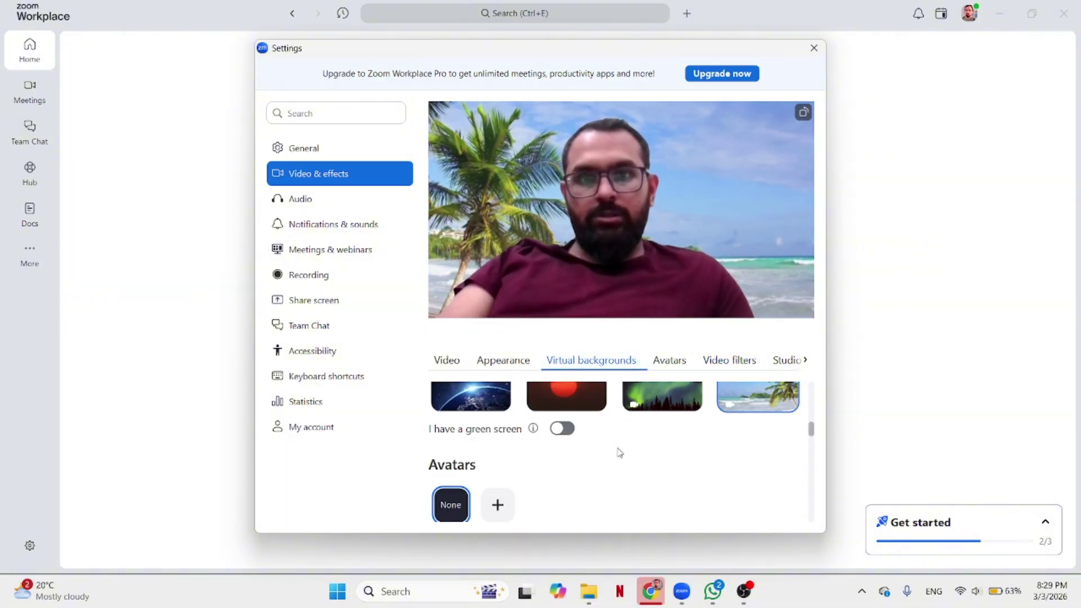
{"action": "left_click", "coordinate": [814, 47]}
Join with the camera briefly on, maximise the meeting window, then stop the video.
{"action": "left_click", "coordinate": [701, 440]}
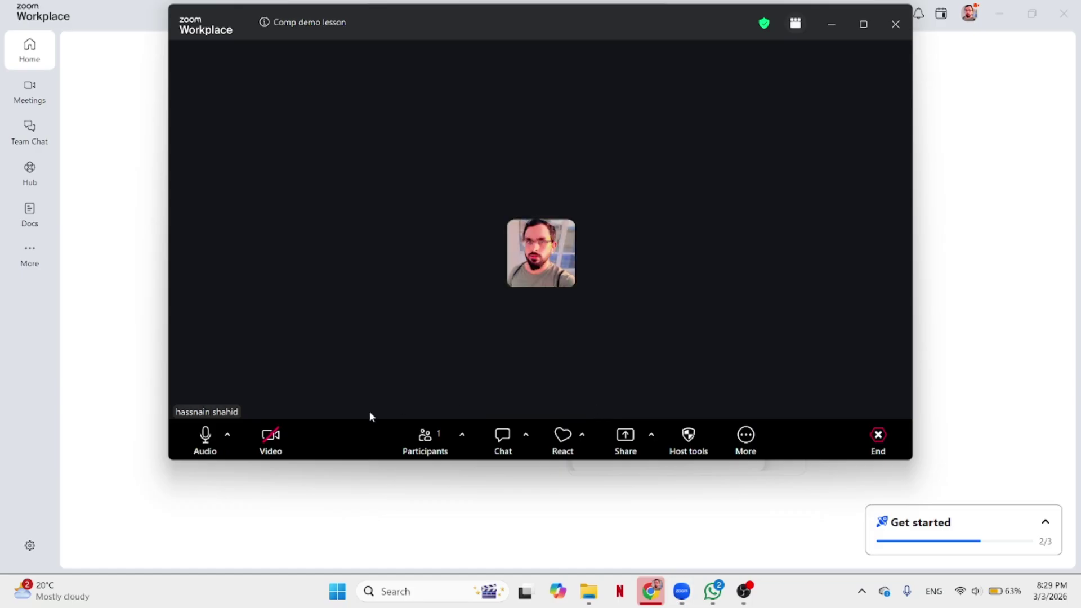
{"action": "left_click", "coordinate": [270, 437]}
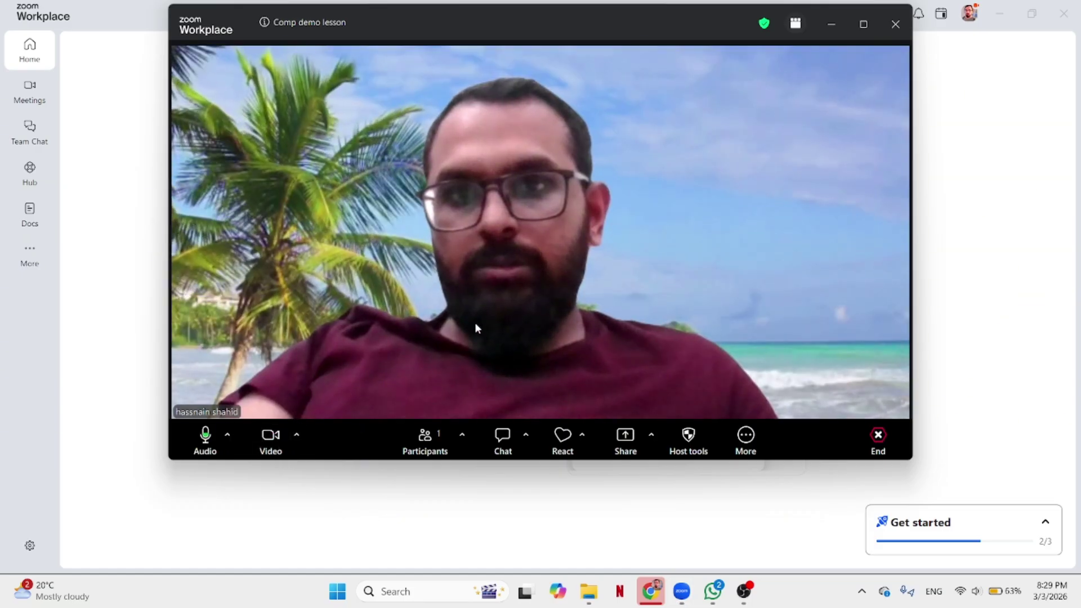
{"action": "left_click", "coordinate": [863, 31]}
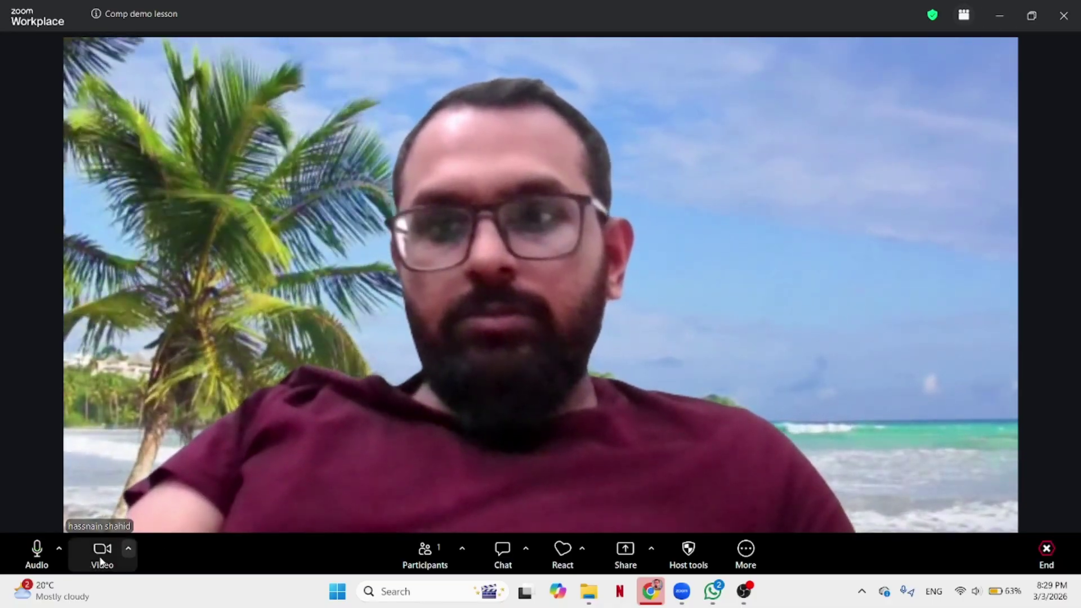
{"action": "left_click", "coordinate": [101, 555]}
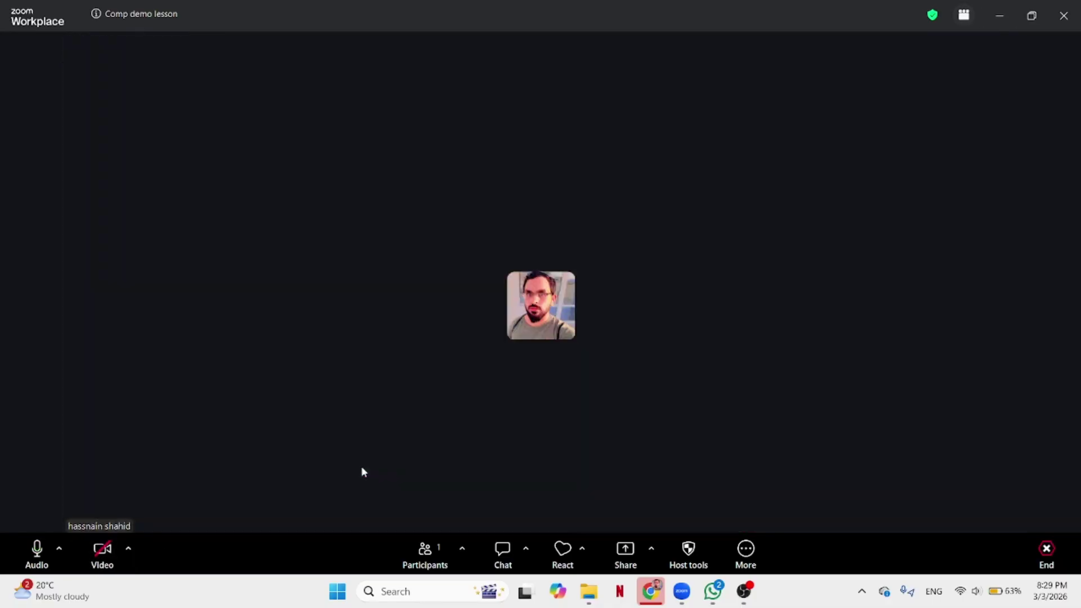
Start recording from the More menu, check the REC status options, and open the Share picker.
{"action": "left_click", "coordinate": [747, 557]}
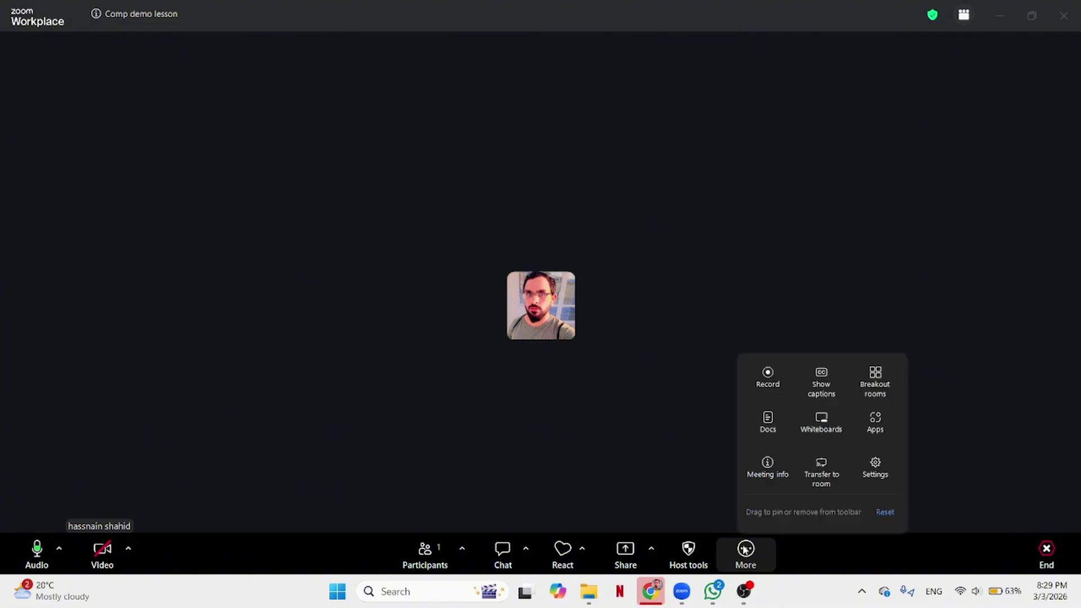
{"action": "left_click", "coordinate": [769, 383]}
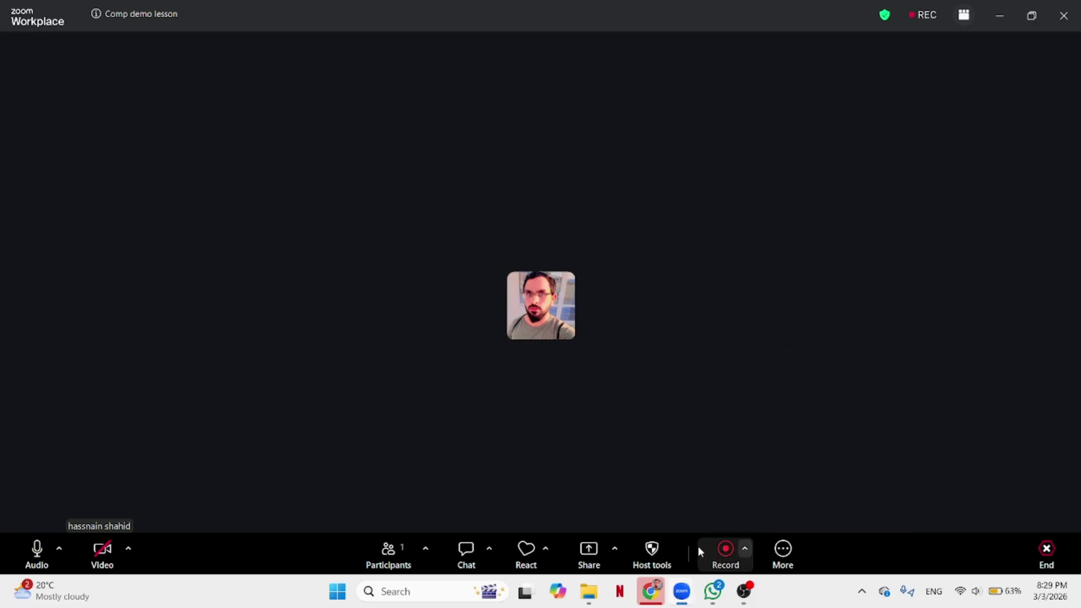
{"action": "left_click", "coordinate": [919, 17]}
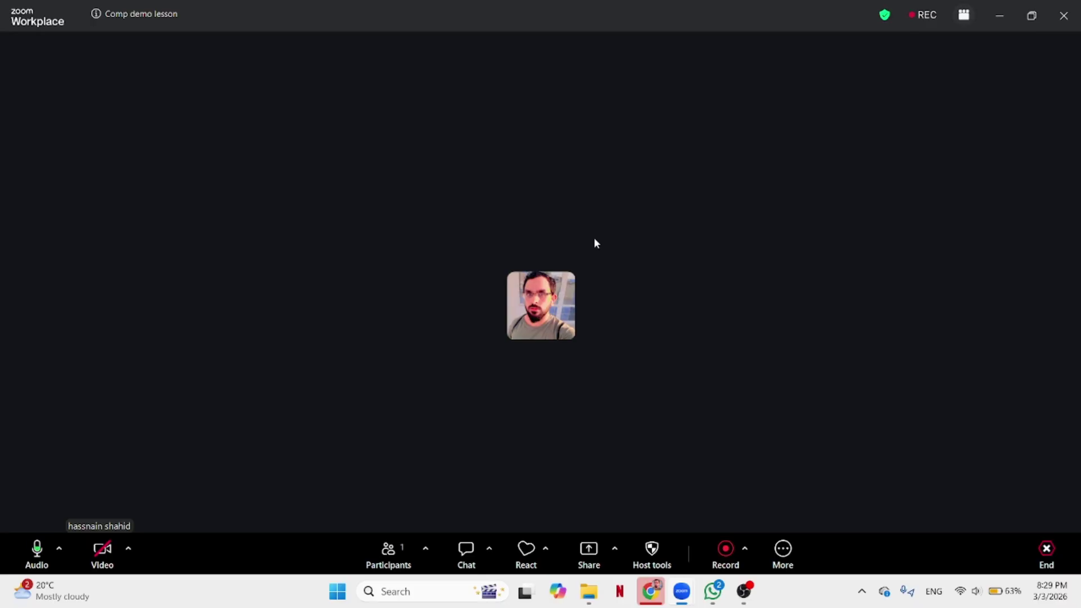
{"action": "left_click", "coordinate": [593, 555]}
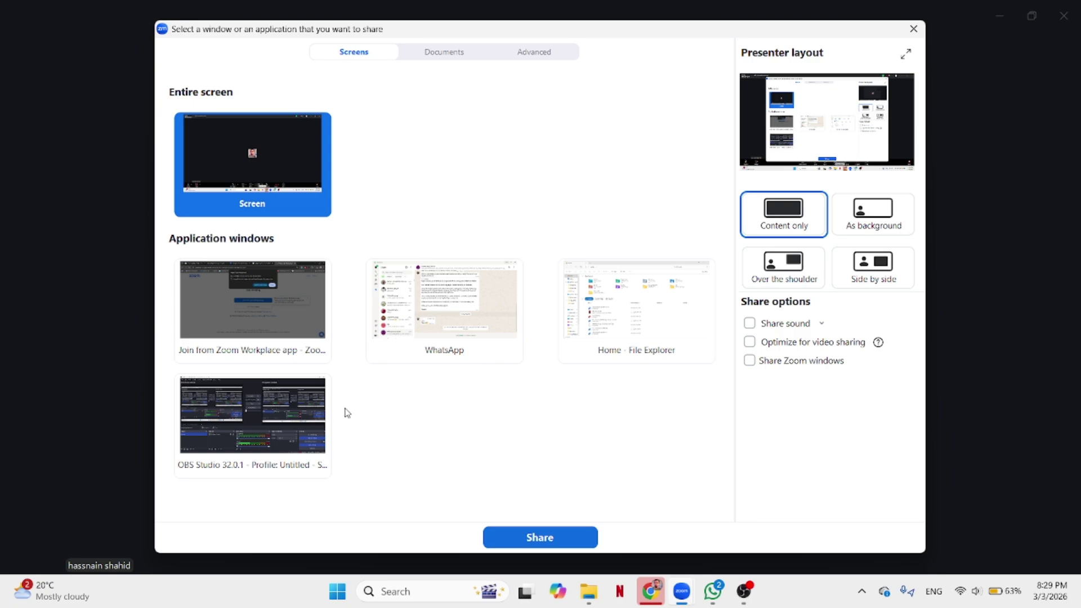
Choose the Entire screen thumbnail instead of the browser window and start sharing it.
{"action": "left_click", "coordinate": [259, 332]}
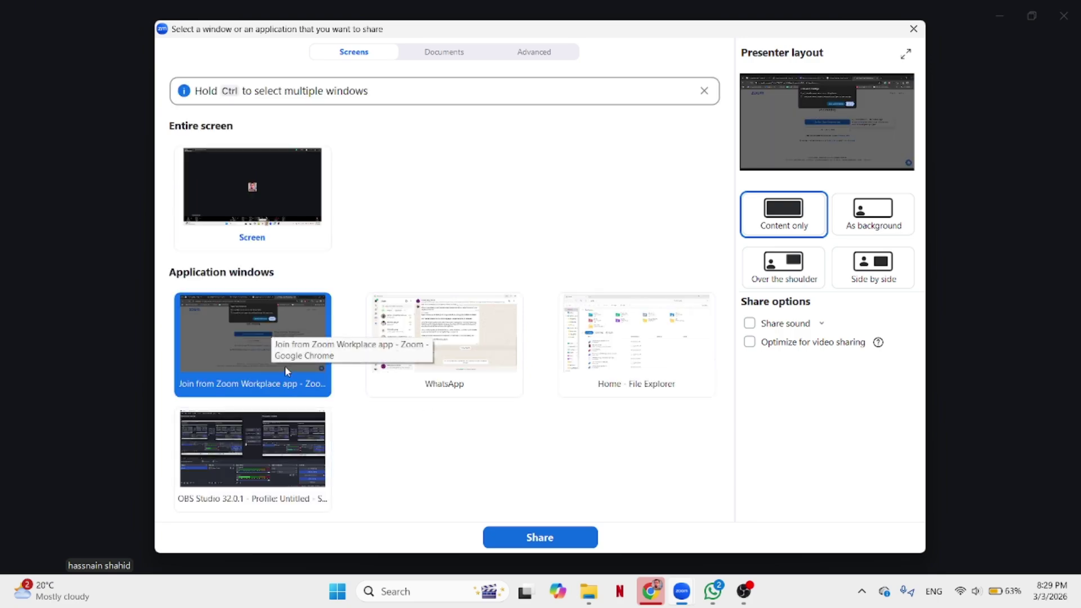
{"action": "left_click", "coordinate": [300, 227]}
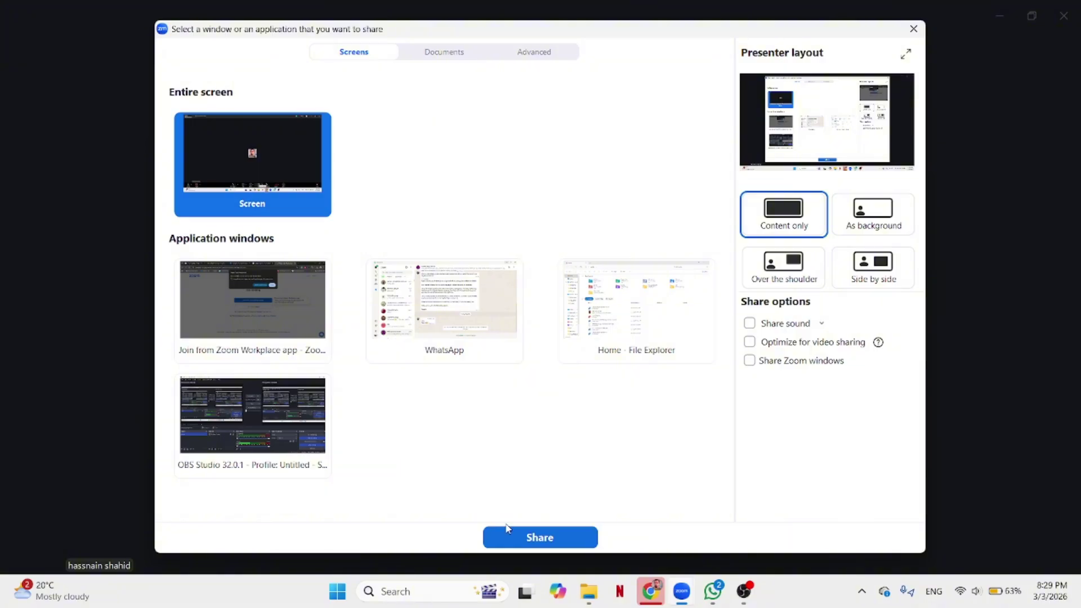
{"action": "left_click", "coordinate": [509, 536]}
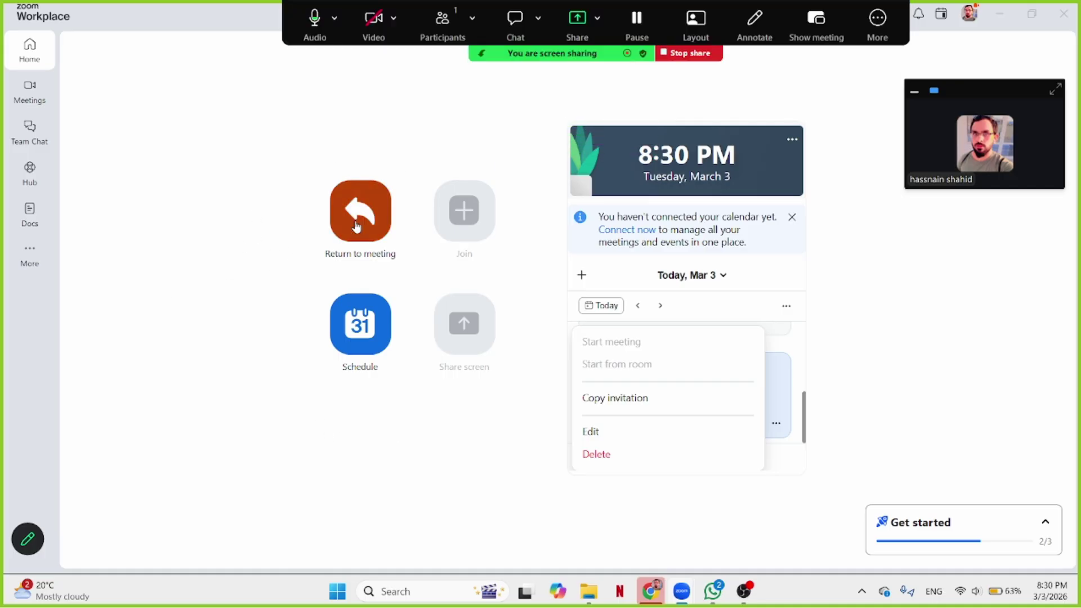
{"action": "left_click", "coordinate": [870, 38]}
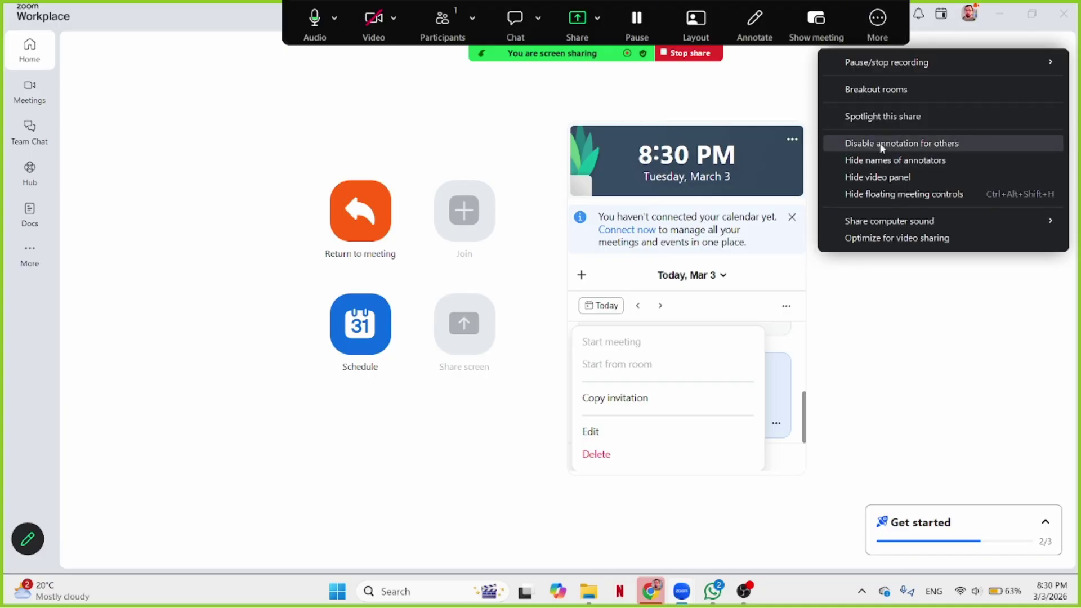
{"action": "left_click", "coordinate": [917, 144]}
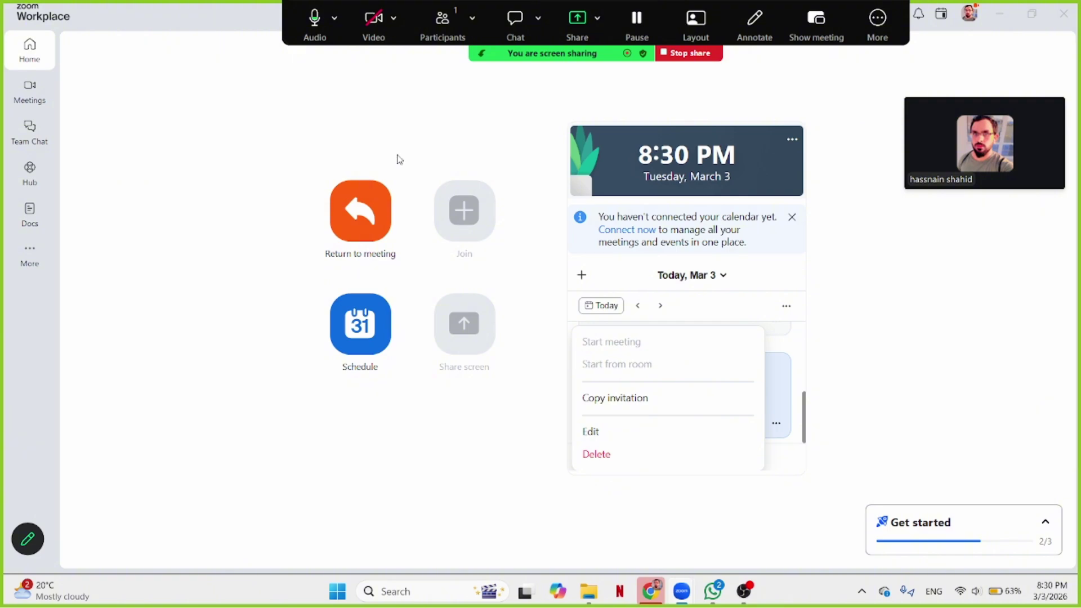
Turn off 'Unmute themselves' in Host tools for participants.
{"action": "left_click", "coordinate": [471, 19]}
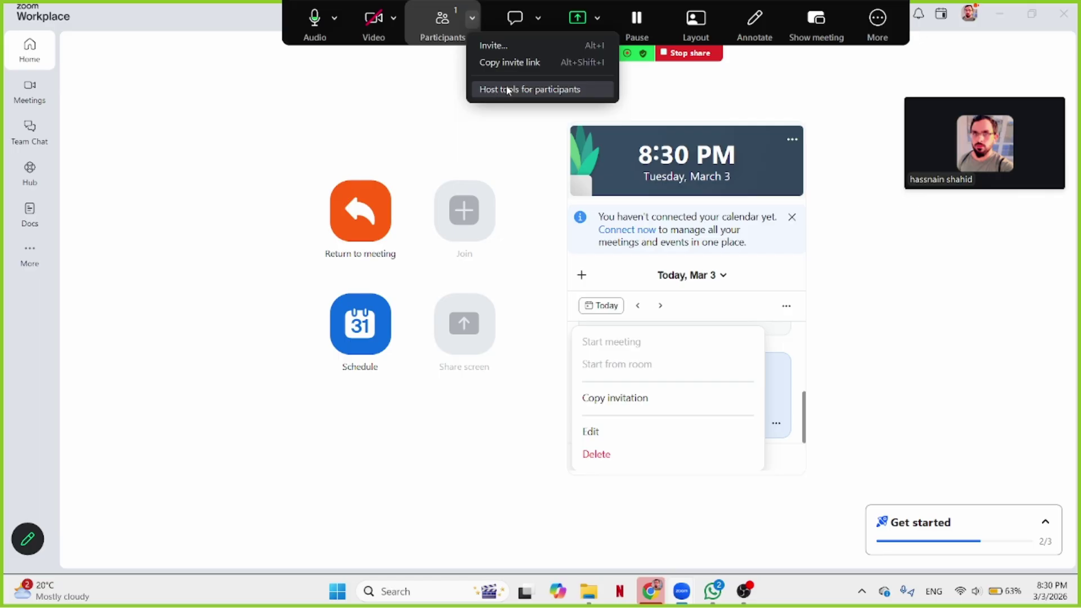
{"action": "left_click", "coordinate": [525, 91]}
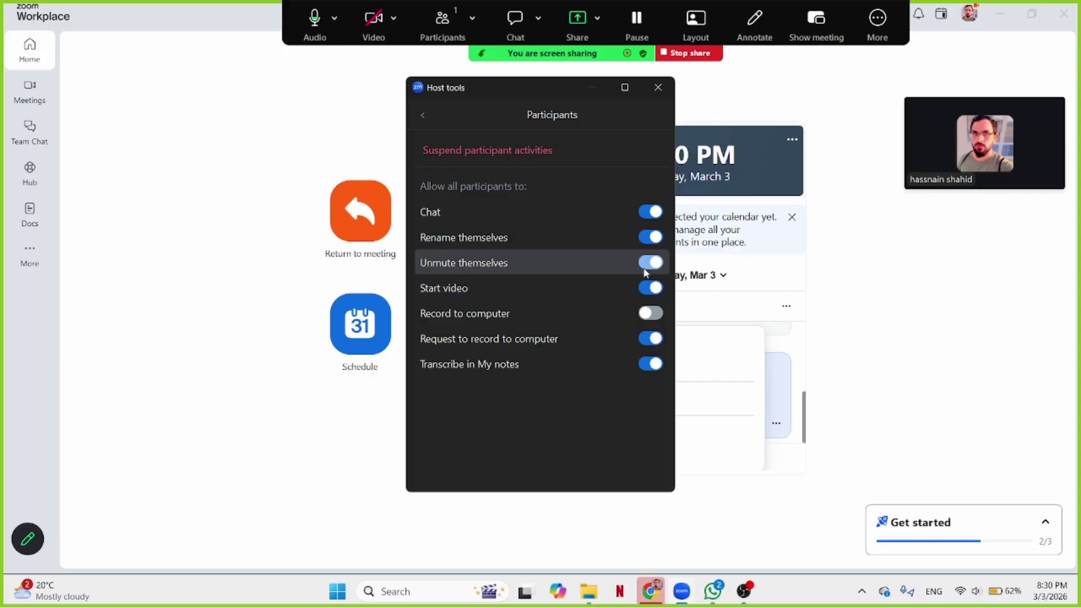
{"action": "left_click", "coordinate": [649, 266]}
{"action": "left_click", "coordinate": [663, 94]}
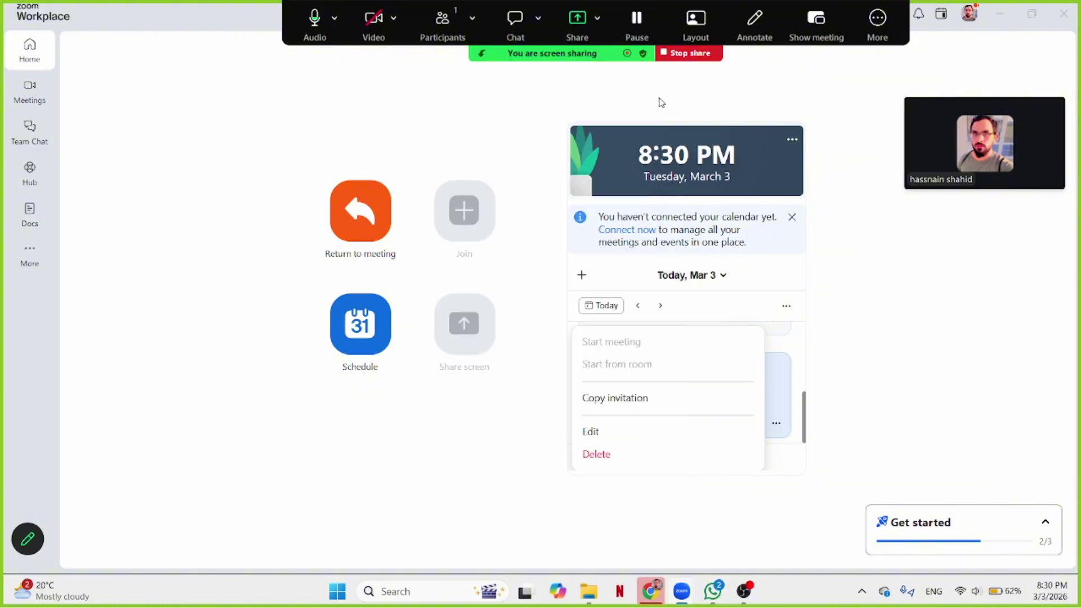
In Meeting chat, set participant chat permission to No one, then close the chat.
{"action": "left_click", "coordinate": [521, 26]}
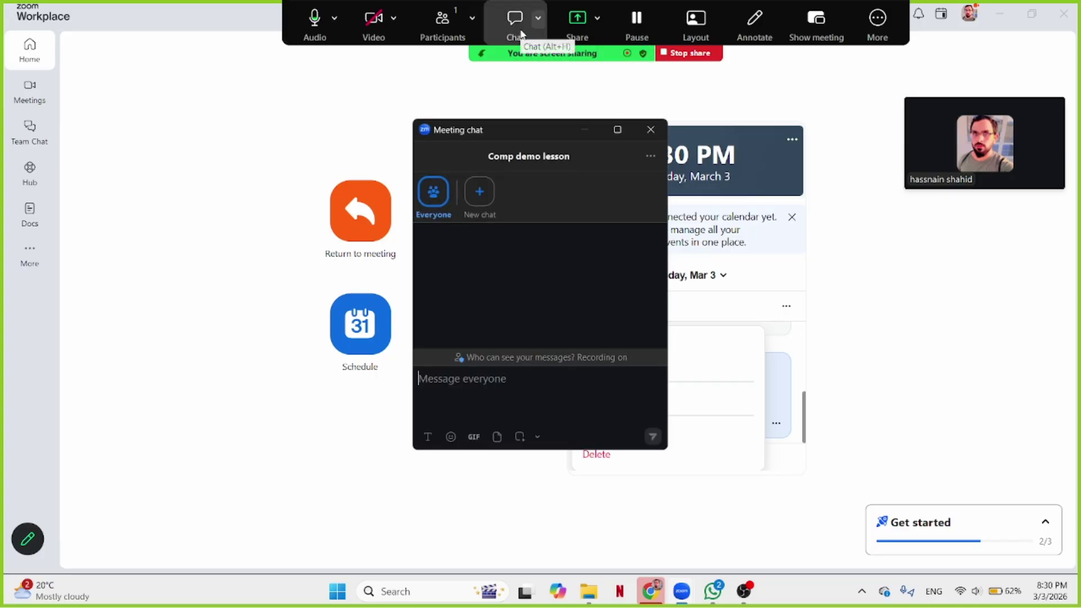
{"action": "left_click", "coordinate": [651, 156]}
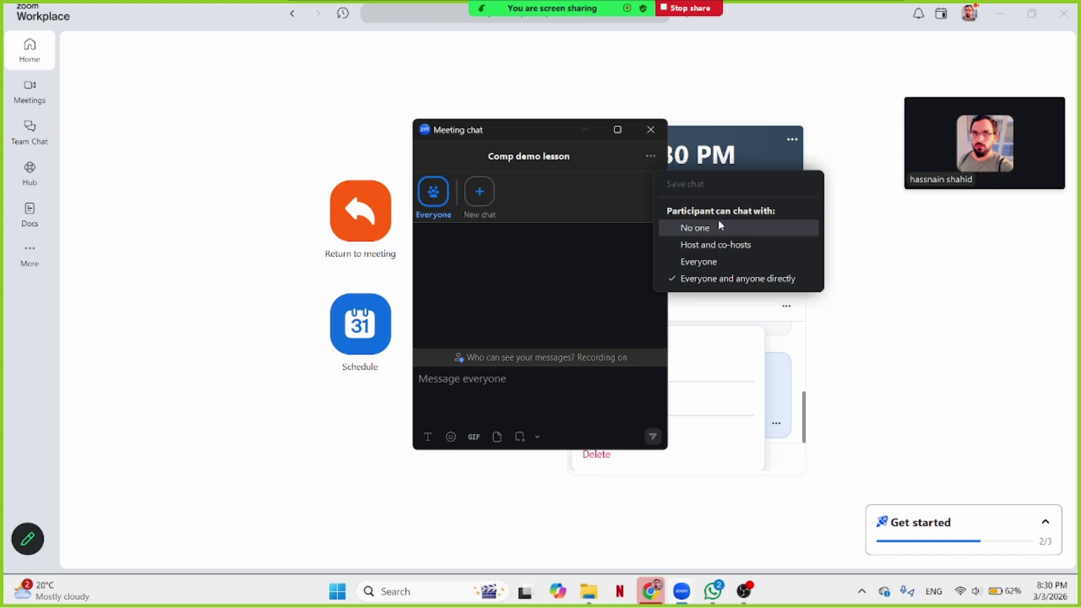
{"action": "left_click", "coordinate": [705, 229]}
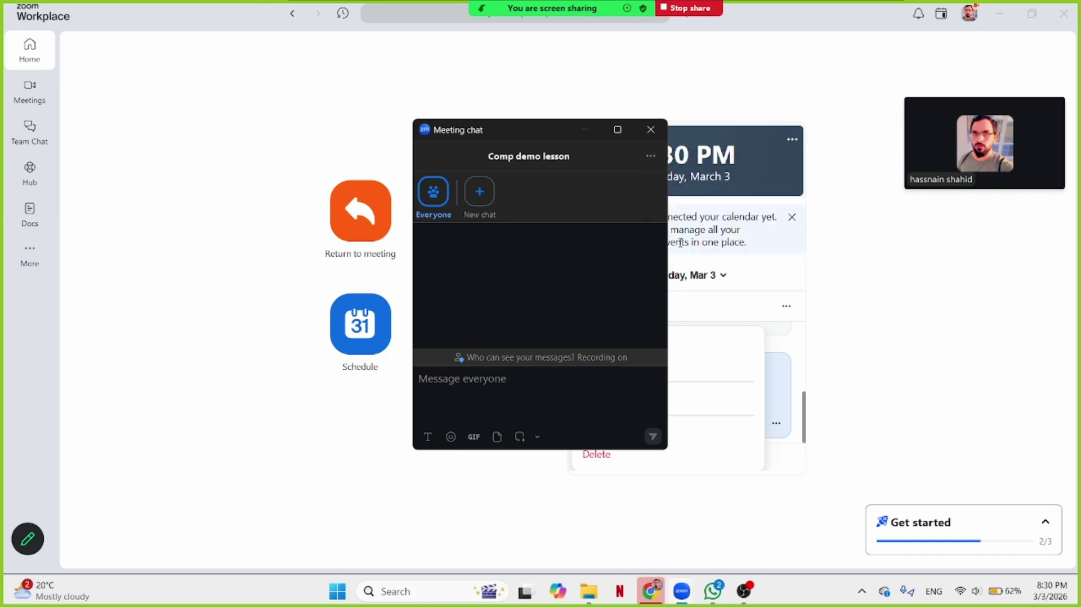
{"action": "left_click", "coordinate": [529, 390]}
{"action": "left_click", "coordinate": [649, 130]}
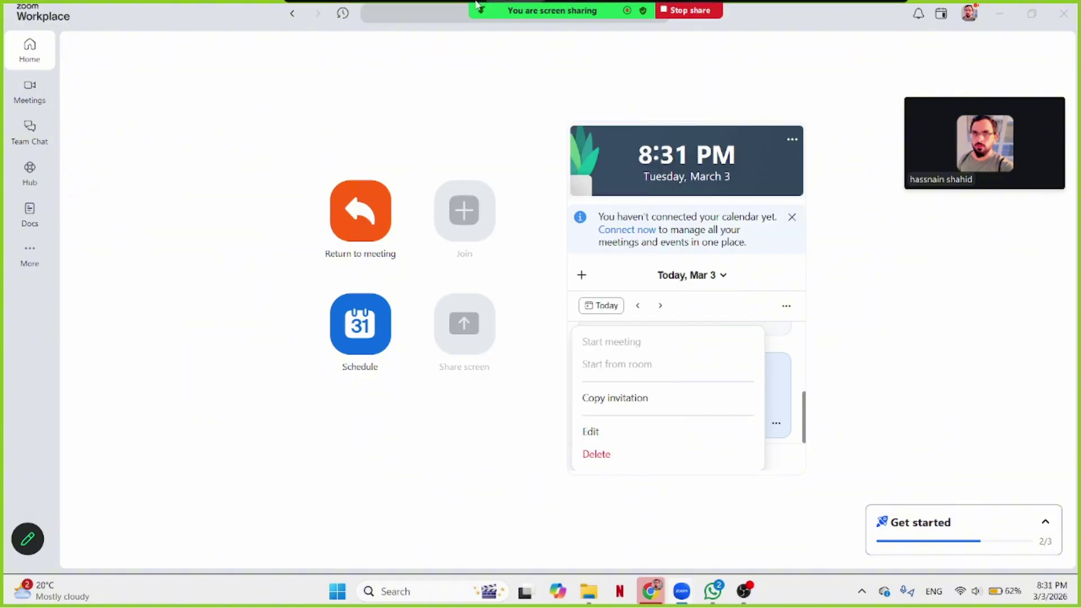
Change 'Participant can chat with' to Everyone and close the chat window.
{"action": "left_click", "coordinate": [520, 42]}
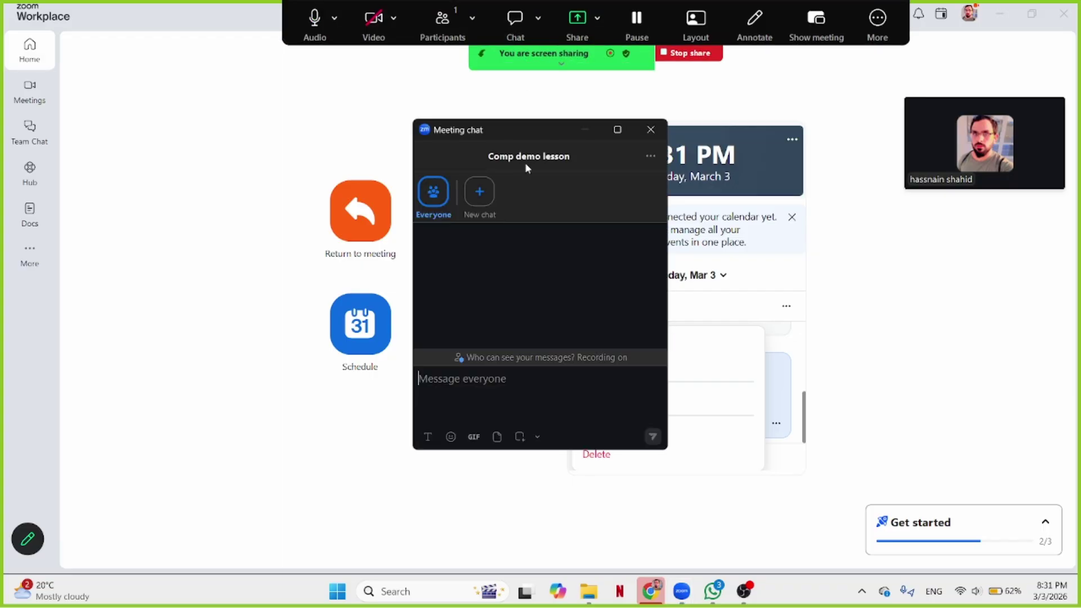
{"action": "left_click", "coordinate": [649, 158]}
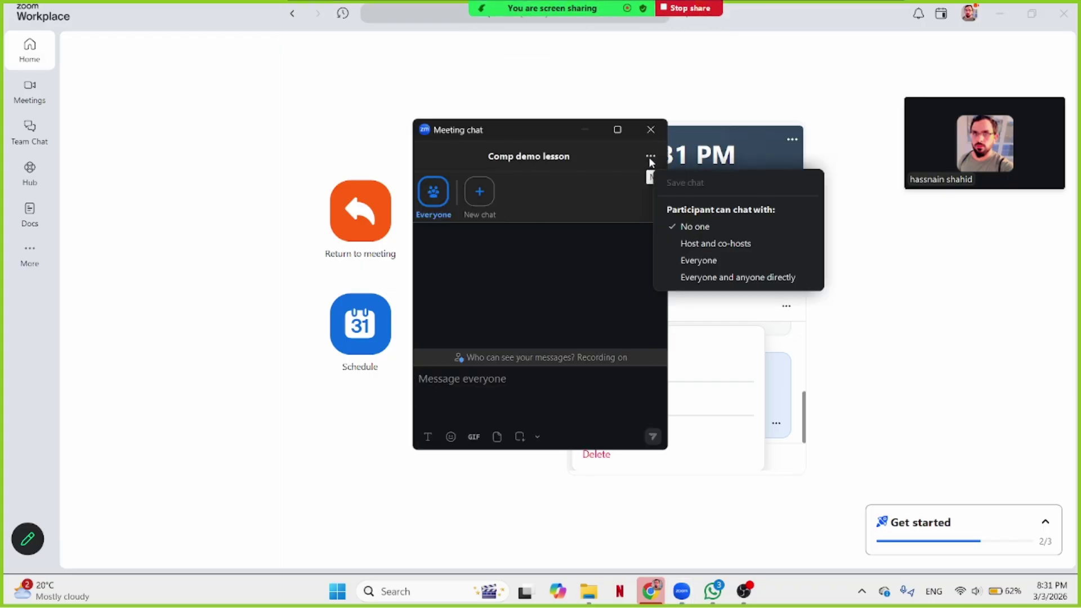
{"action": "left_click", "coordinate": [708, 263]}
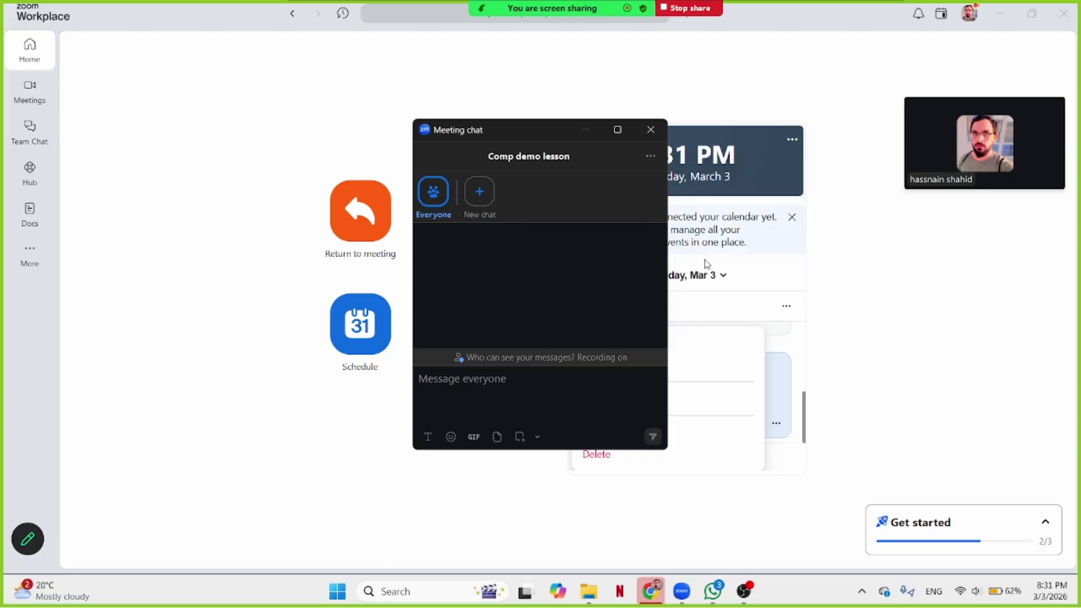
{"action": "left_click", "coordinate": [485, 198]}
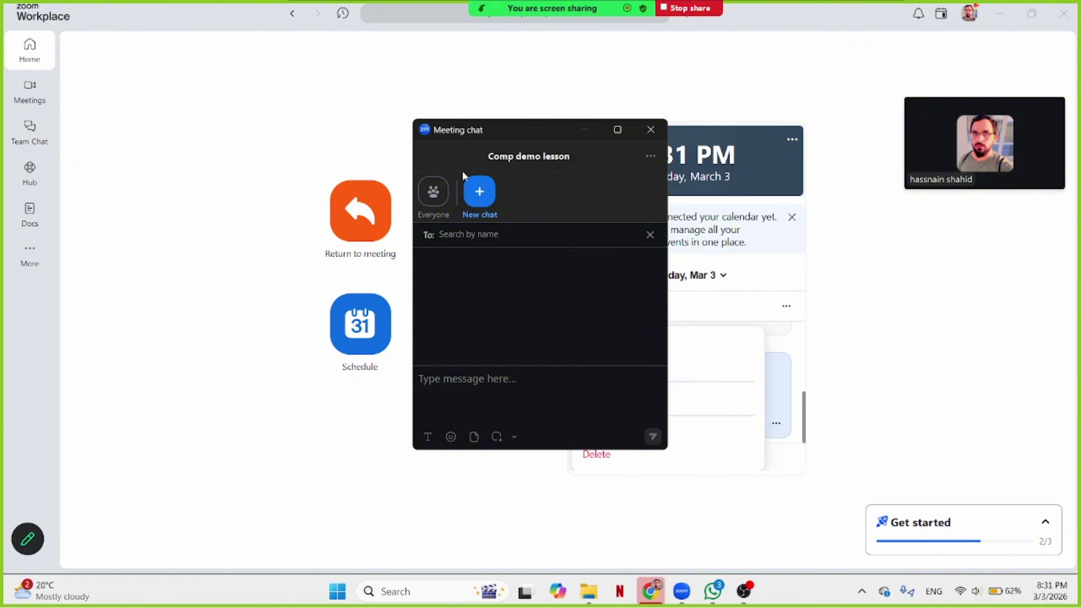
{"action": "left_click", "coordinate": [433, 194]}
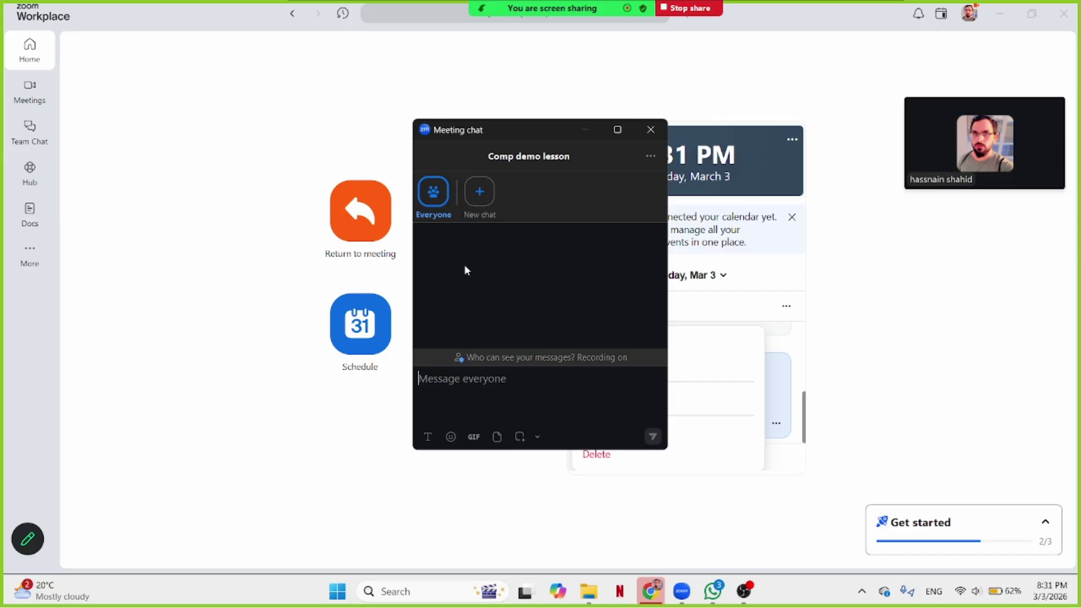
{"action": "left_click", "coordinate": [648, 130]}
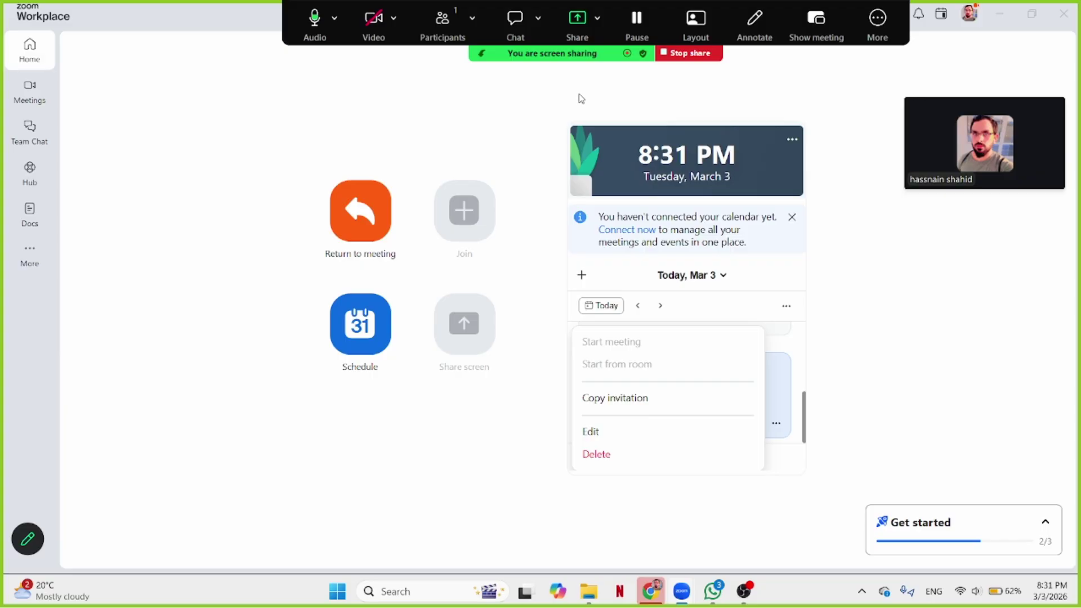
Stop sharing the screen and stop the meeting recording.
{"action": "left_click", "coordinate": [693, 54]}
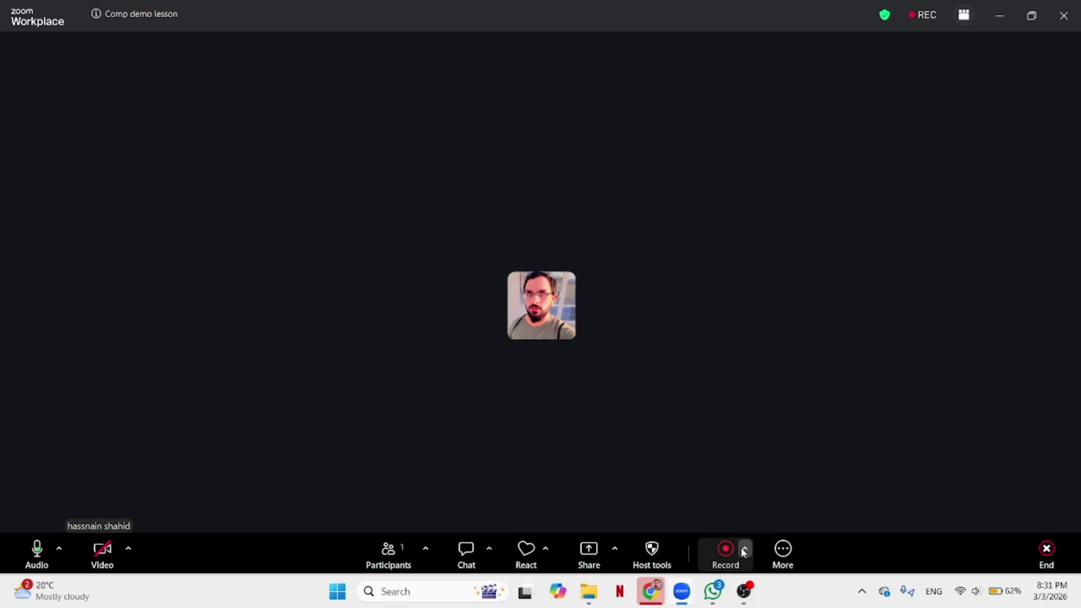
{"action": "left_click", "coordinate": [743, 548]}
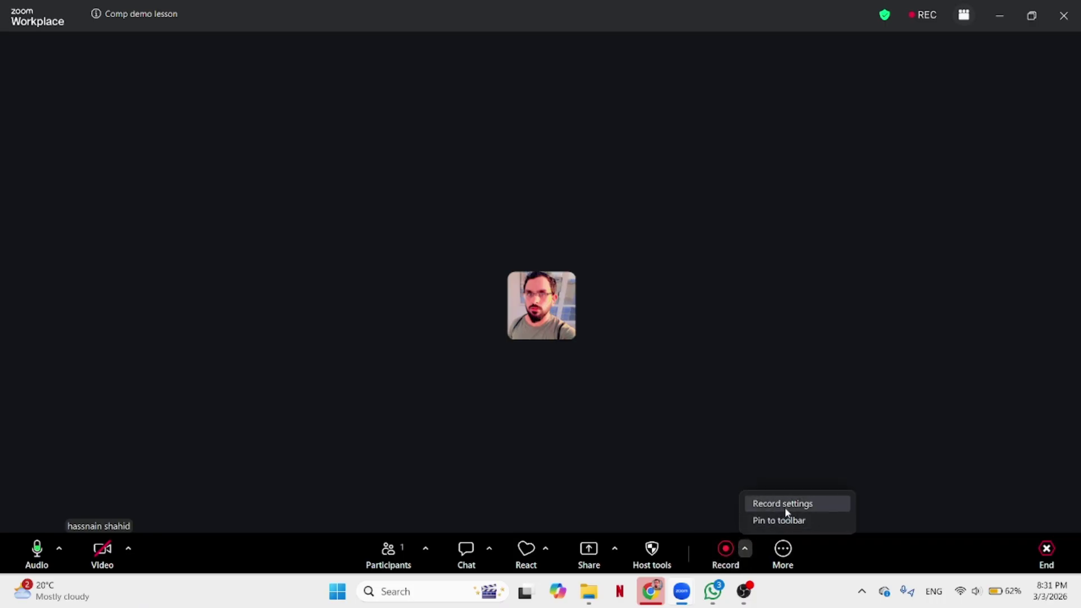
{"action": "left_click", "coordinate": [732, 549]}
{"action": "left_click", "coordinate": [729, 512]}
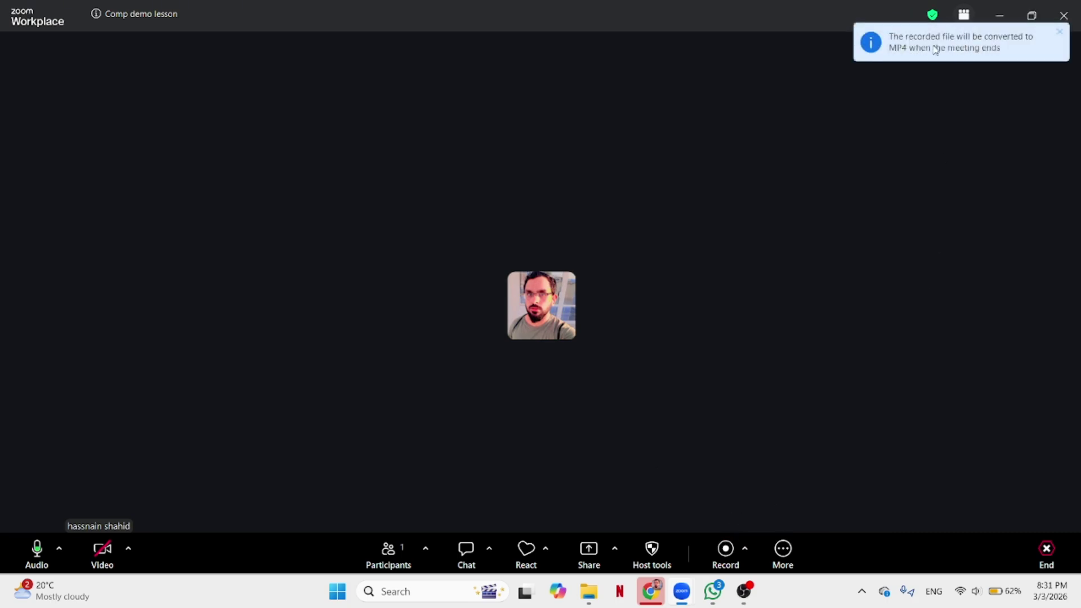
Check the encryption details and extra options, then cancel ending the meeting.
{"action": "left_click", "coordinate": [932, 14]}
{"action": "left_click", "coordinate": [730, 276]}
{"action": "left_click", "coordinate": [781, 550]}
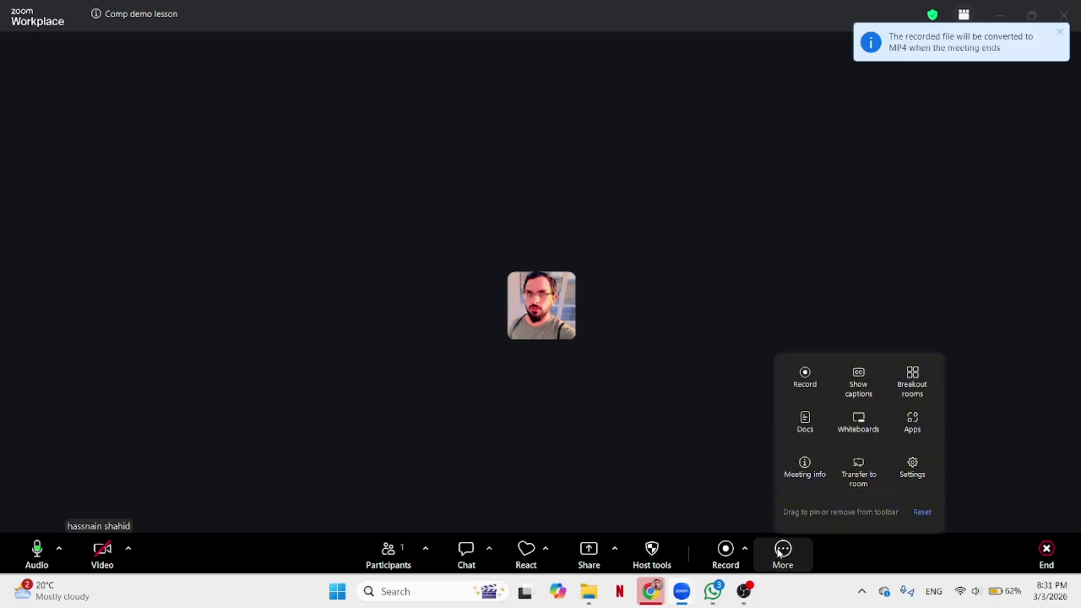
{"action": "left_click", "coordinate": [1008, 470]}
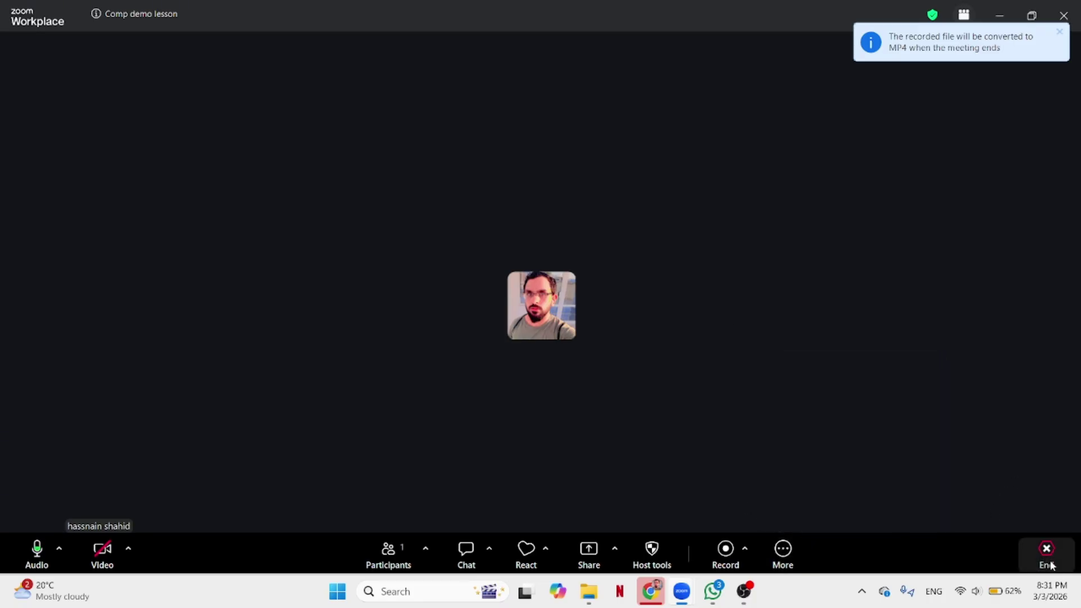
{"action": "left_click", "coordinate": [1044, 555]}
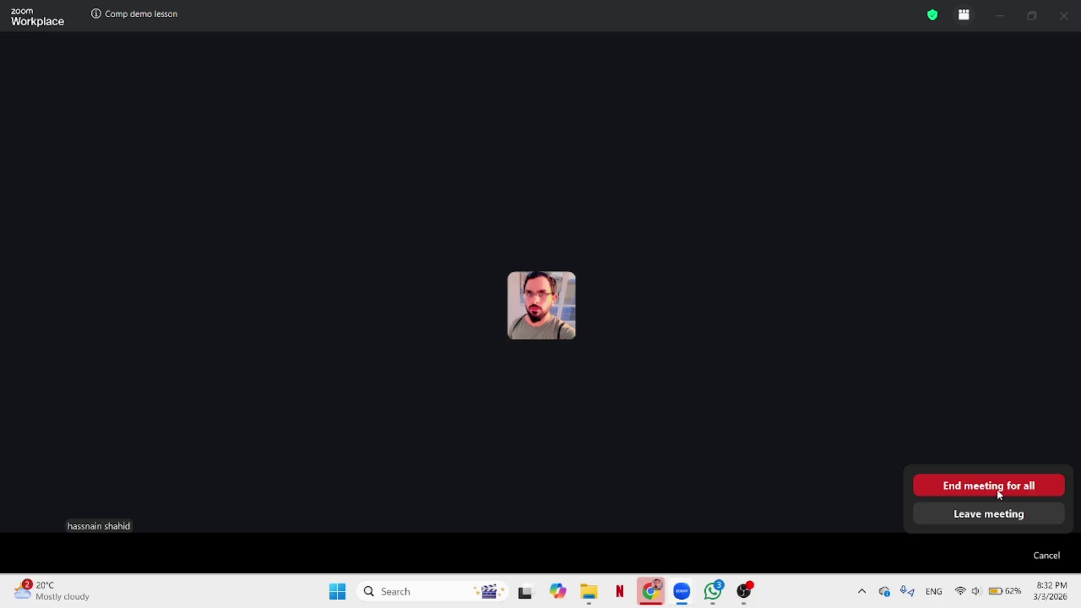
{"action": "left_click", "coordinate": [808, 401]}
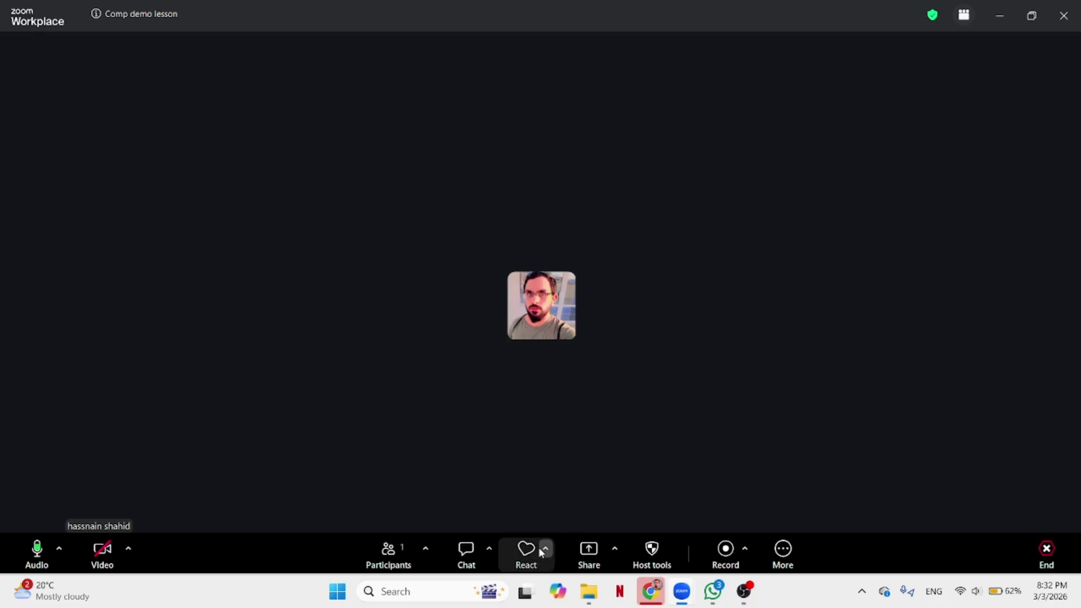
Look through the Share screen and Advanced sharing settings, then return to the Settings list.
{"action": "left_click", "coordinate": [614, 552]}
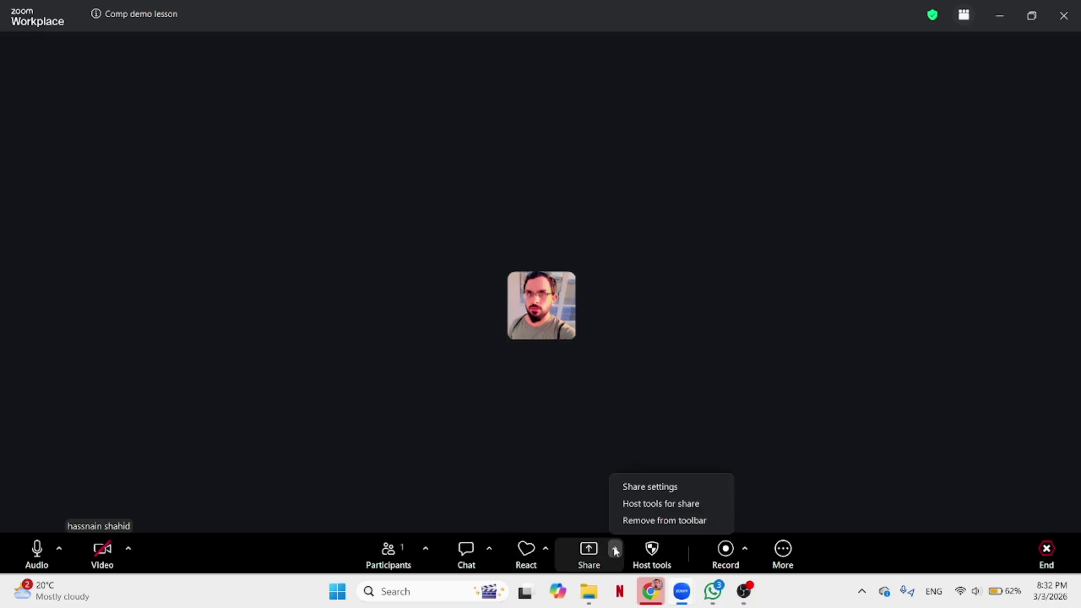
{"action": "left_click", "coordinate": [653, 488]}
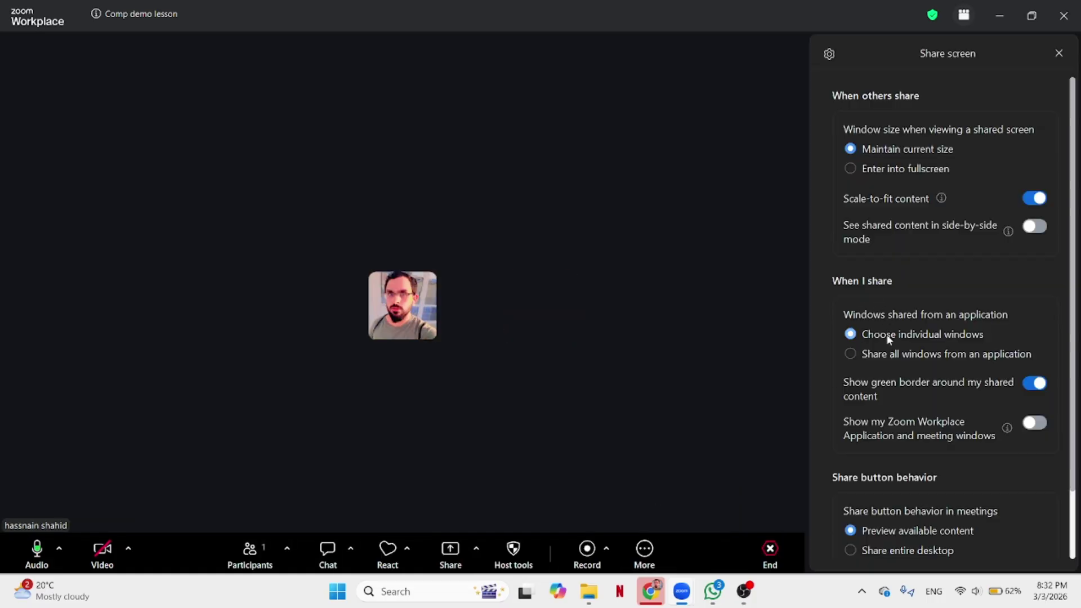
{"action": "scroll", "coordinate": [892, 280], "scroll_direction": "down", "scroll_amount": 2}
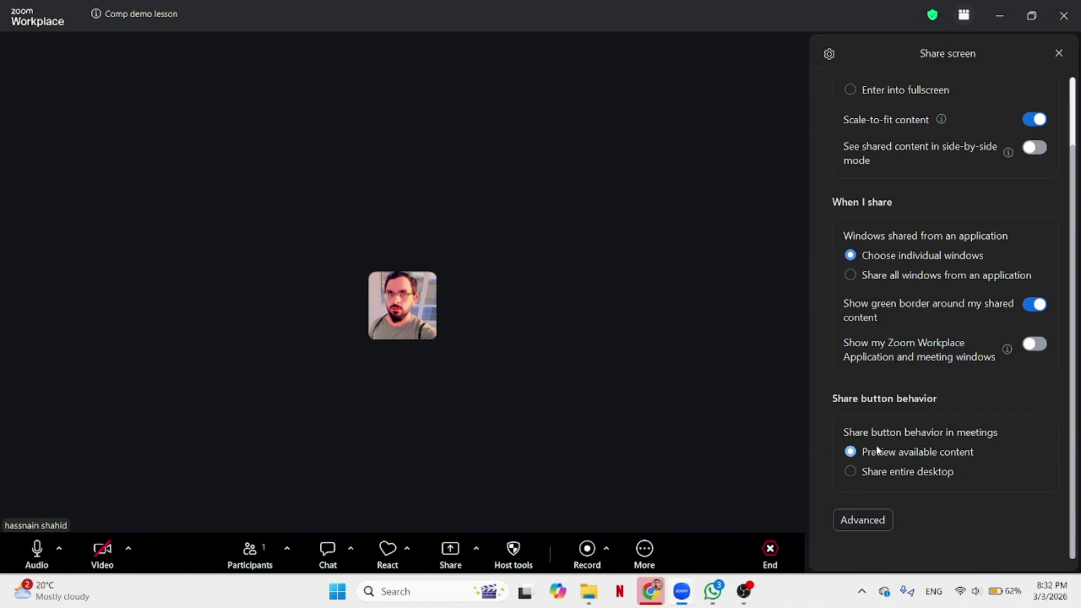
{"action": "left_click", "coordinate": [859, 521]}
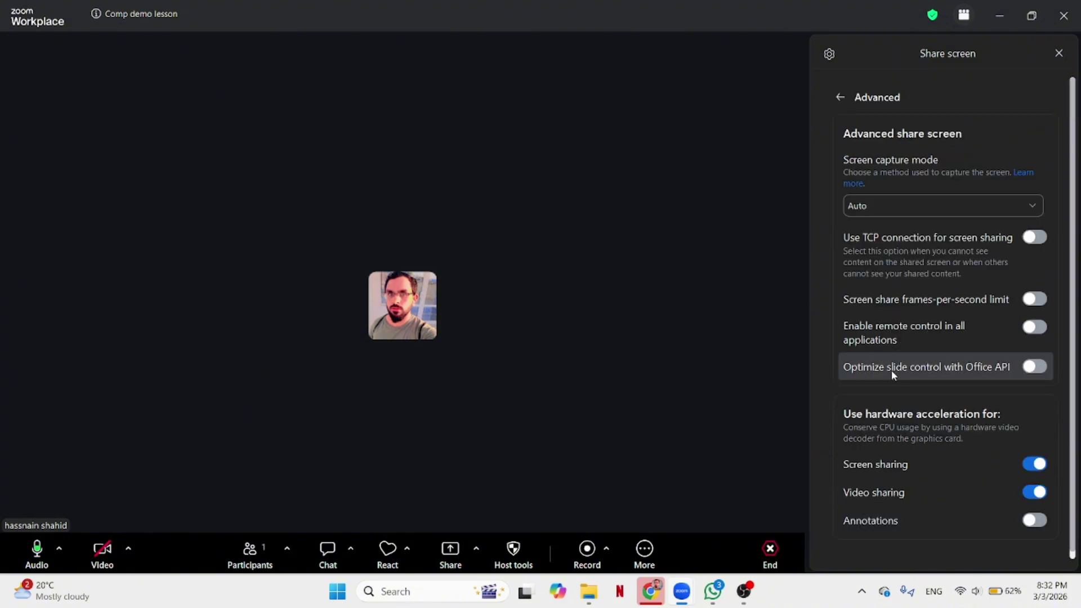
{"action": "scroll", "coordinate": [932, 475], "scroll_direction": "down", "scroll_amount": 1}
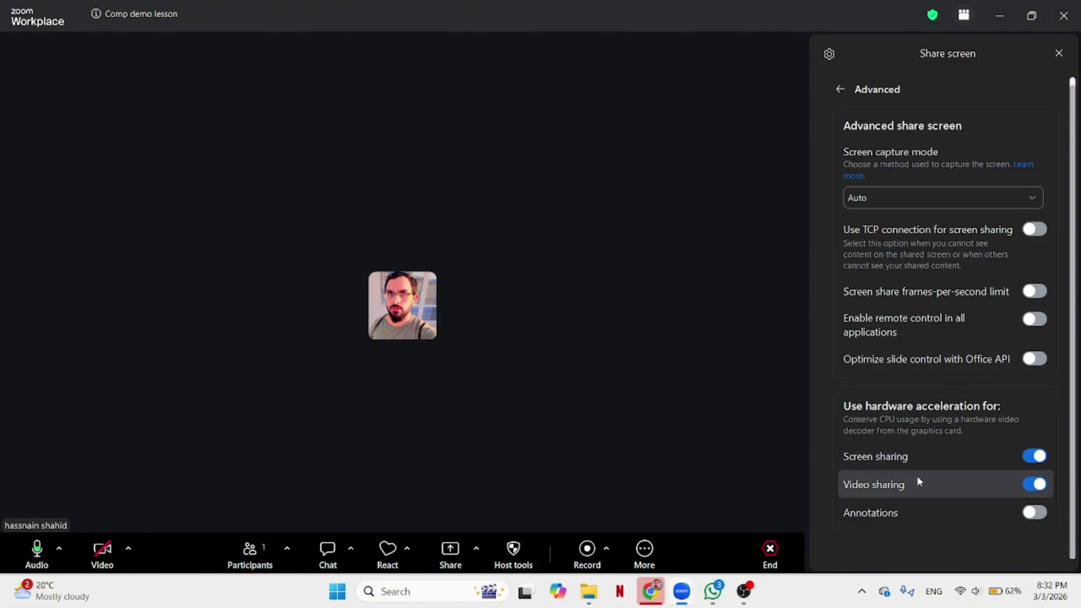
{"action": "scroll", "coordinate": [913, 342], "scroll_direction": "up", "scroll_amount": 1}
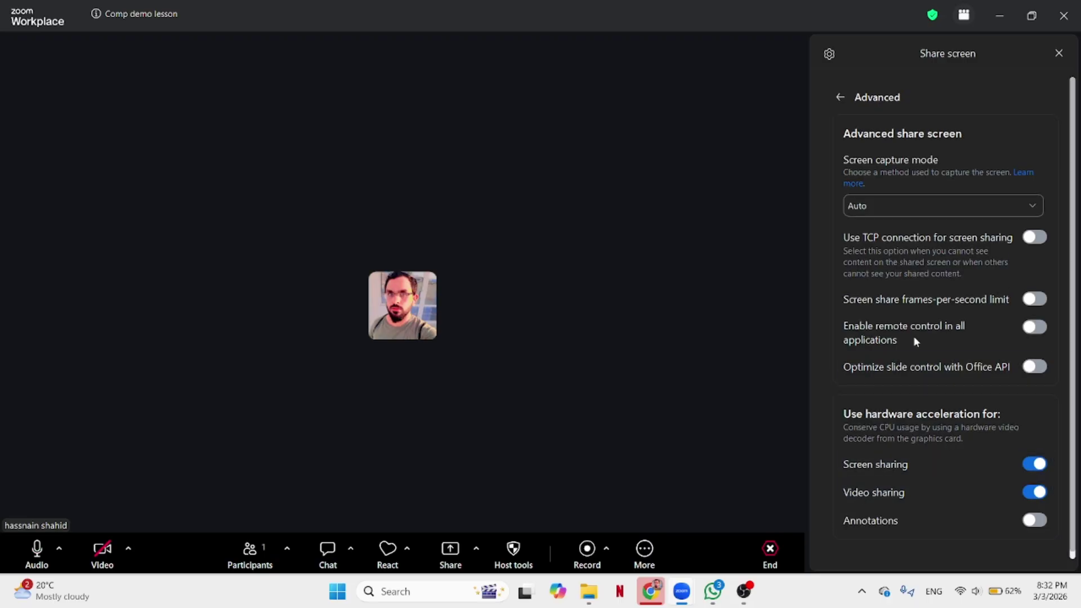
{"action": "left_click", "coordinate": [840, 97]}
{"action": "left_click", "coordinate": [829, 54]}
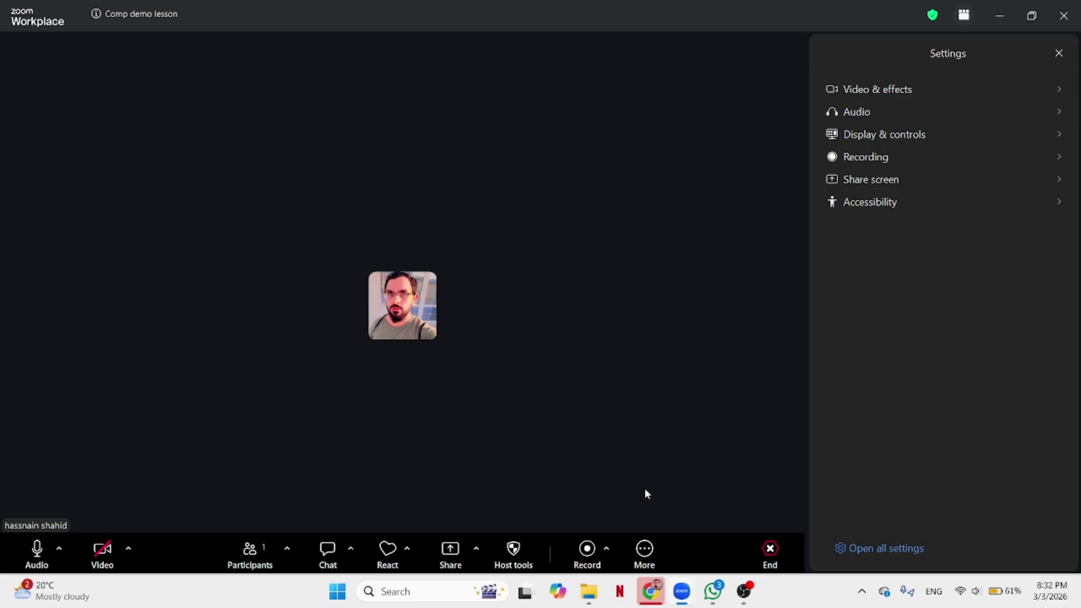
Bring up the host sharing settings, closing the Display panel.
{"action": "left_click", "coordinate": [450, 551]}
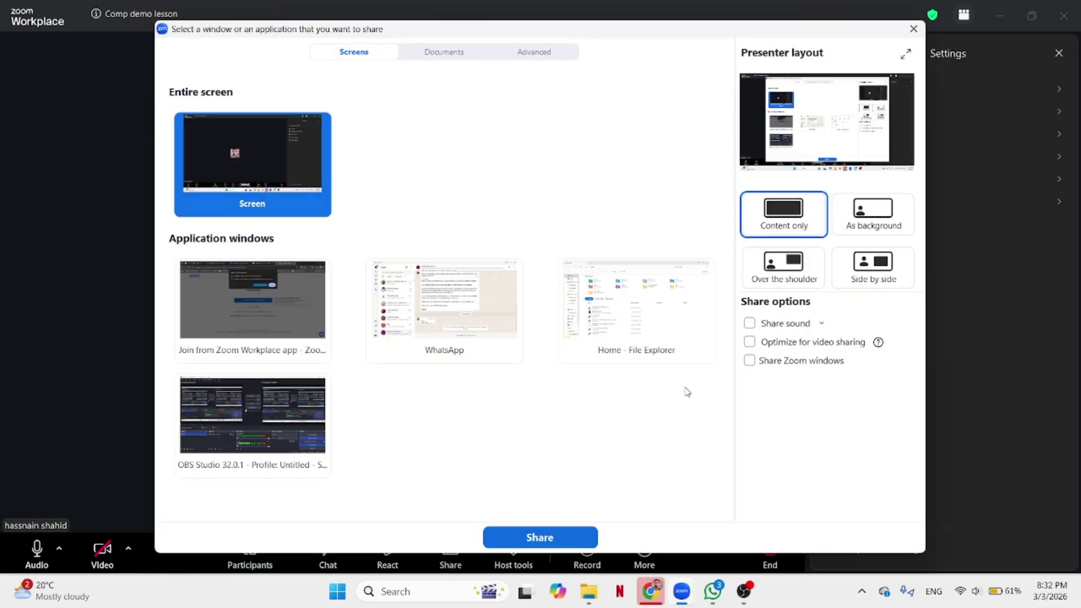
{"action": "left_click", "coordinate": [913, 29]}
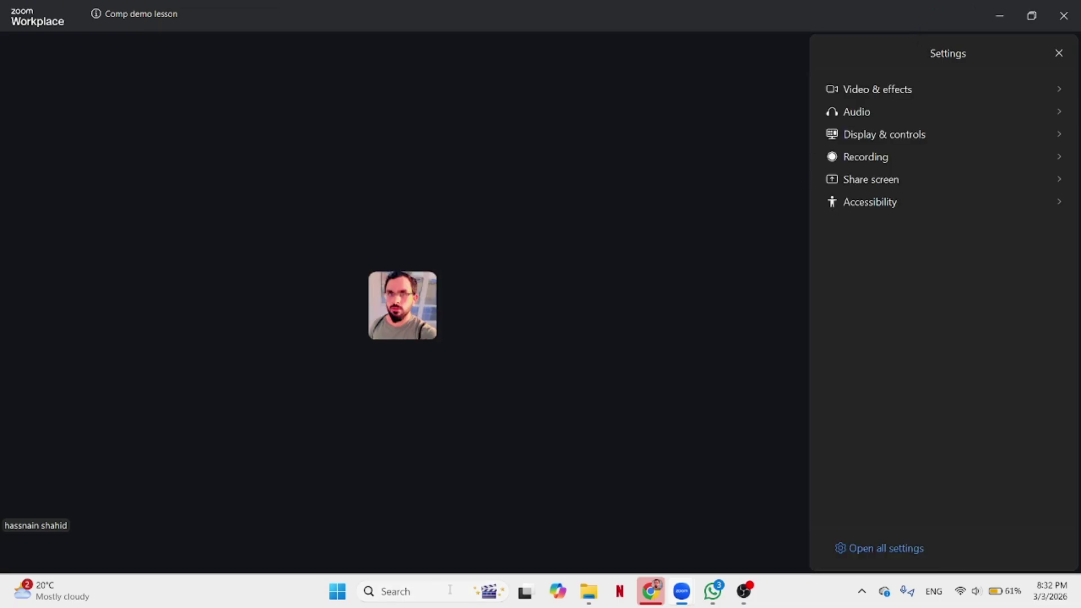
{"action": "mouse_move", "coordinate": [469, 552]}
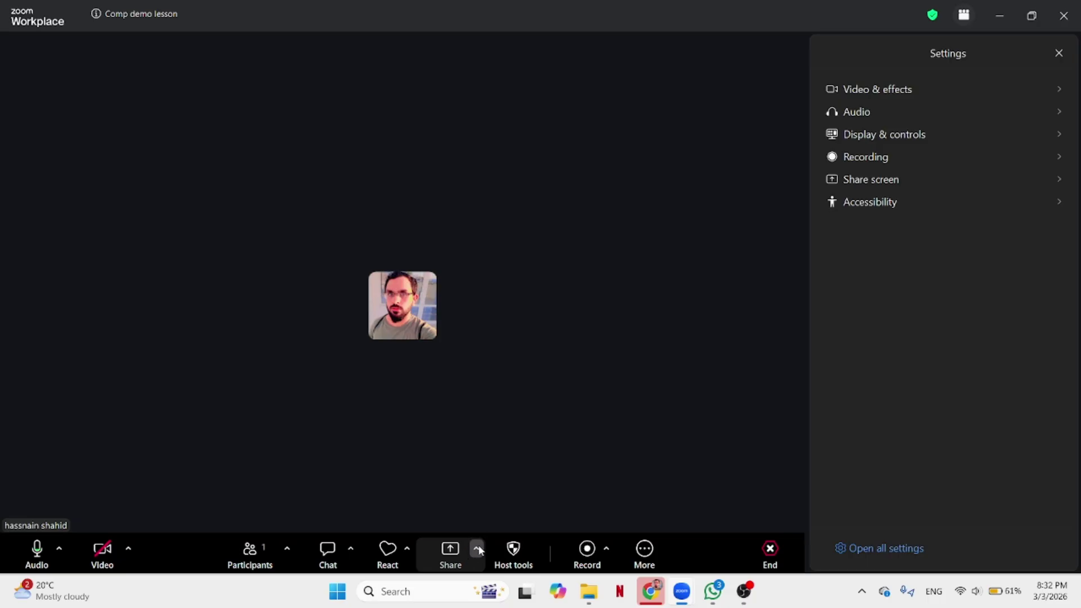
{"action": "left_click", "coordinate": [478, 549]}
{"action": "left_click", "coordinate": [530, 502]}
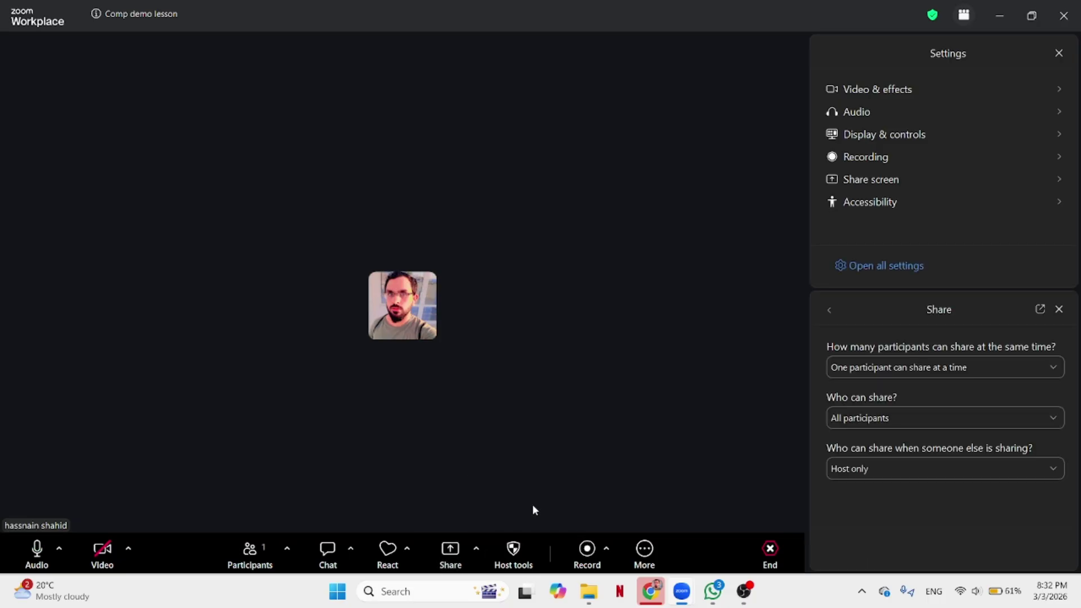
{"action": "left_click", "coordinate": [918, 140]}
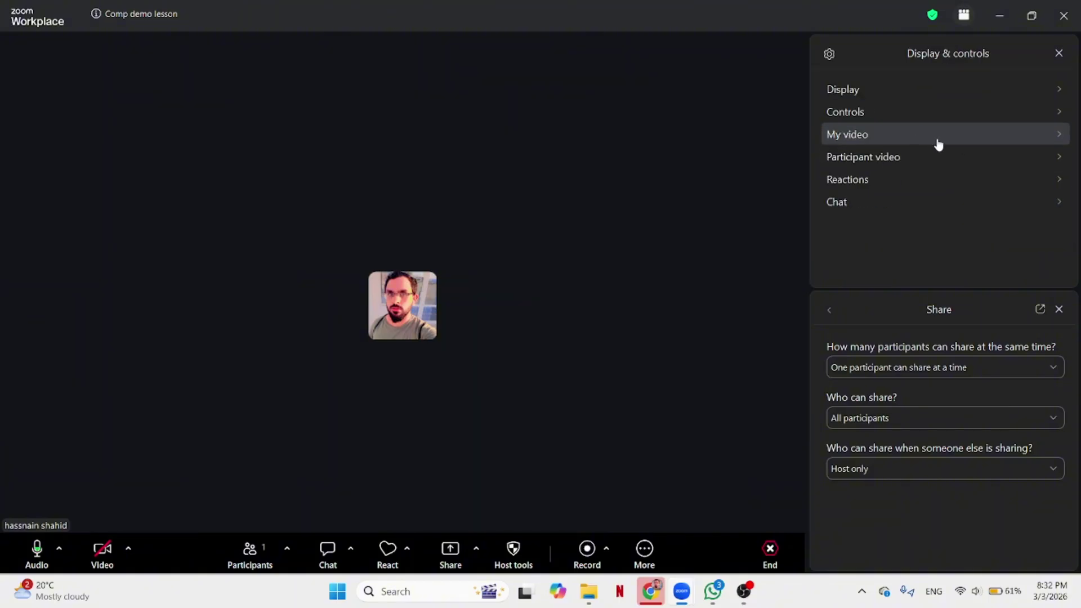
{"action": "left_click", "coordinate": [869, 96]}
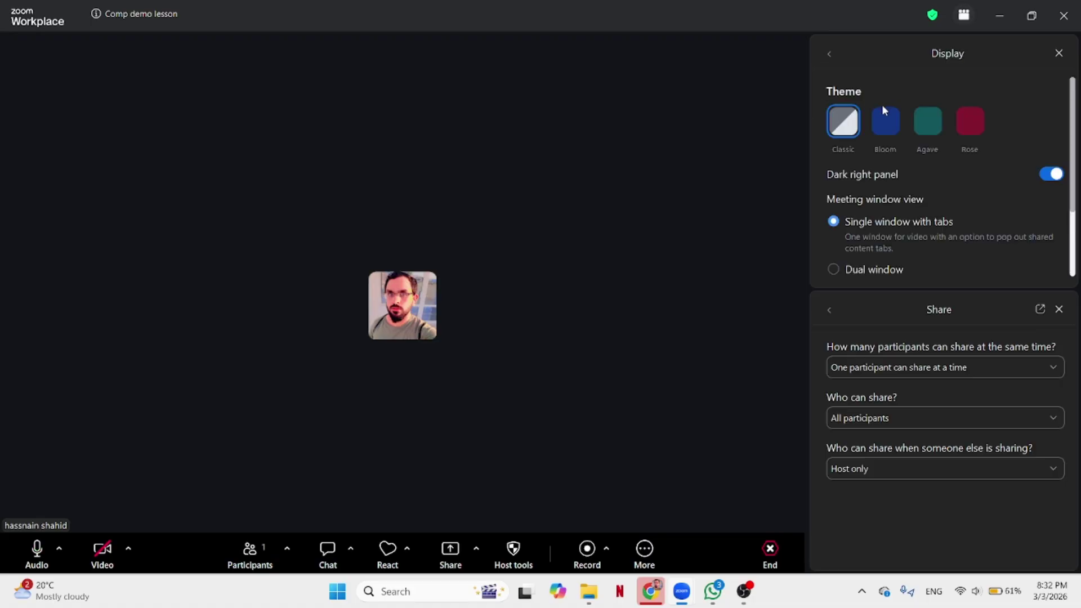
{"action": "left_click", "coordinate": [1059, 53]}
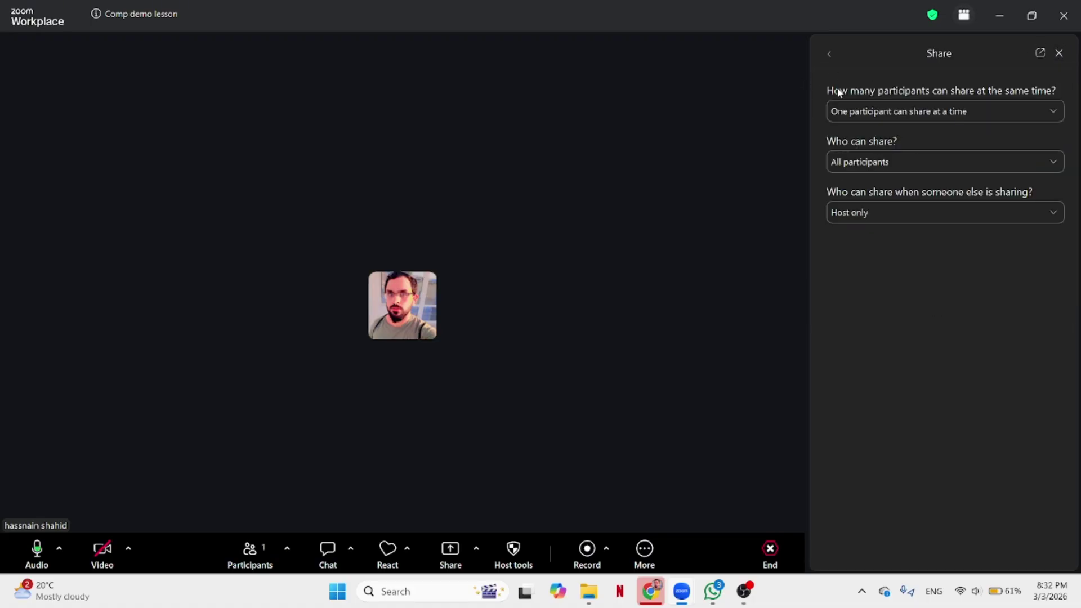
Set 'Who can share?' to Host only, keeping one participant sharing at a time.
{"action": "left_click", "coordinate": [894, 162]}
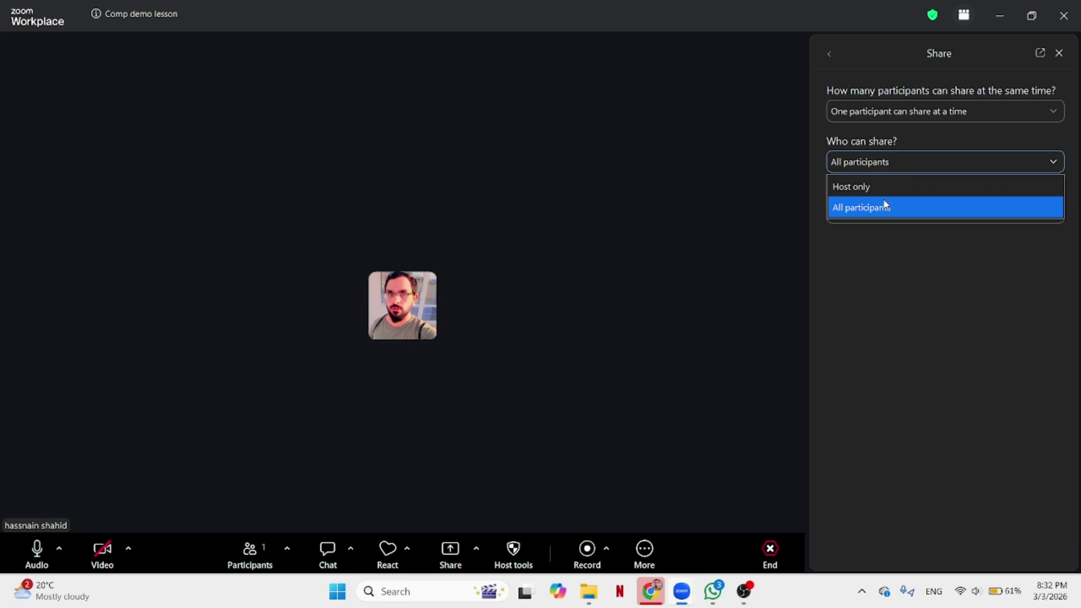
{"action": "left_click", "coordinate": [880, 185]}
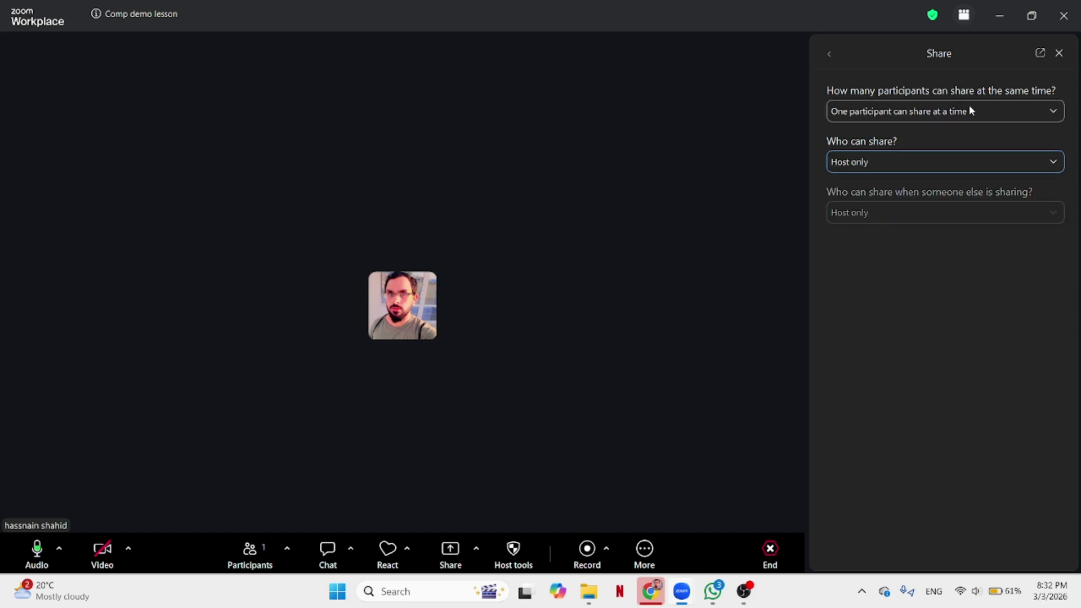
{"action": "left_click", "coordinate": [1007, 111]}
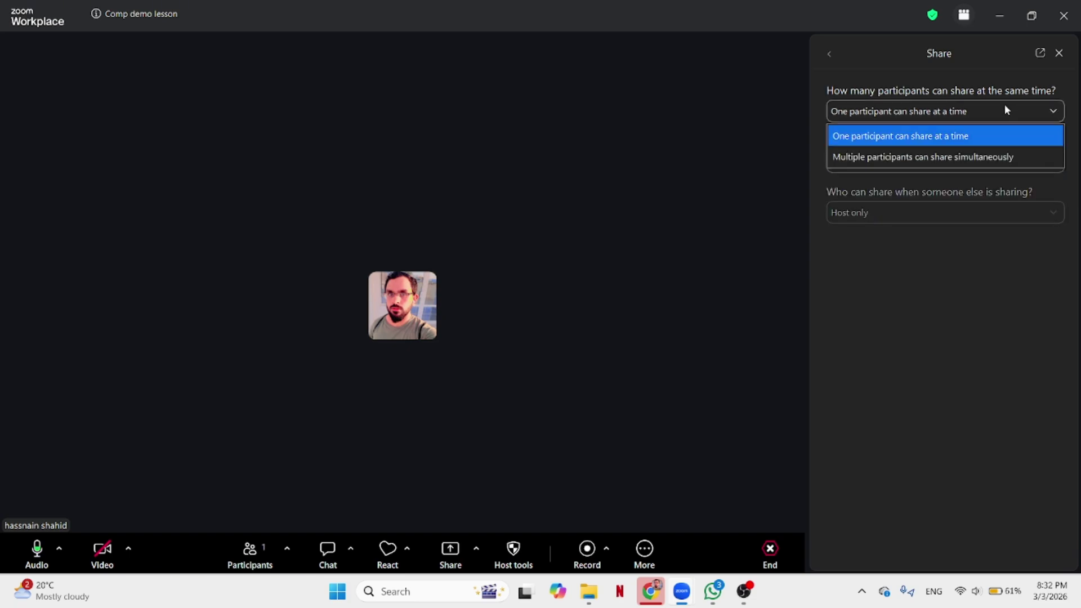
{"action": "left_click", "coordinate": [895, 135]}
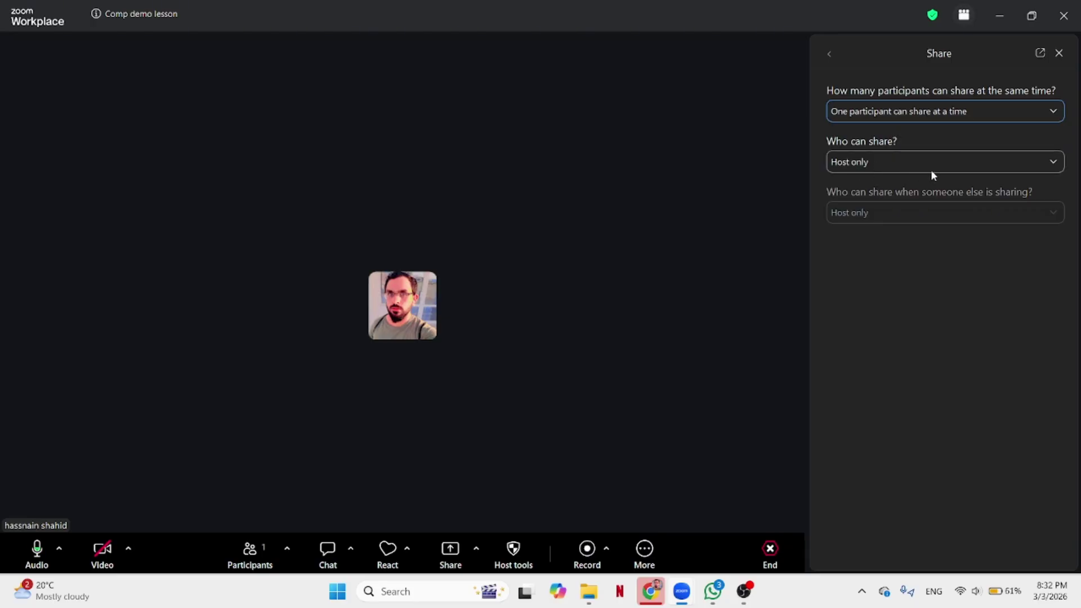
{"action": "left_click", "coordinate": [882, 162]}
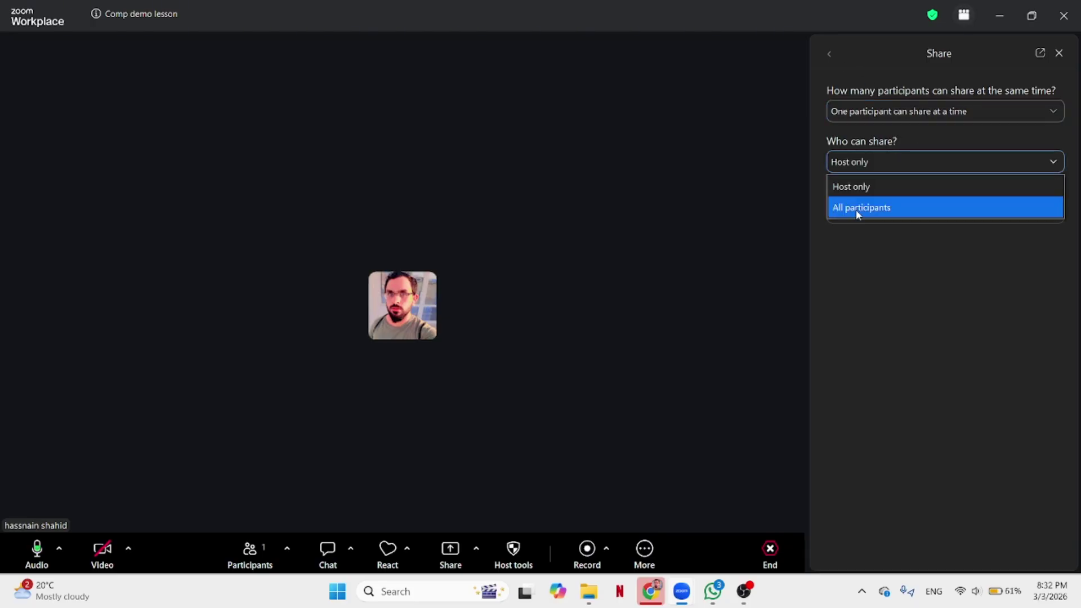
{"action": "left_click", "coordinate": [869, 210]}
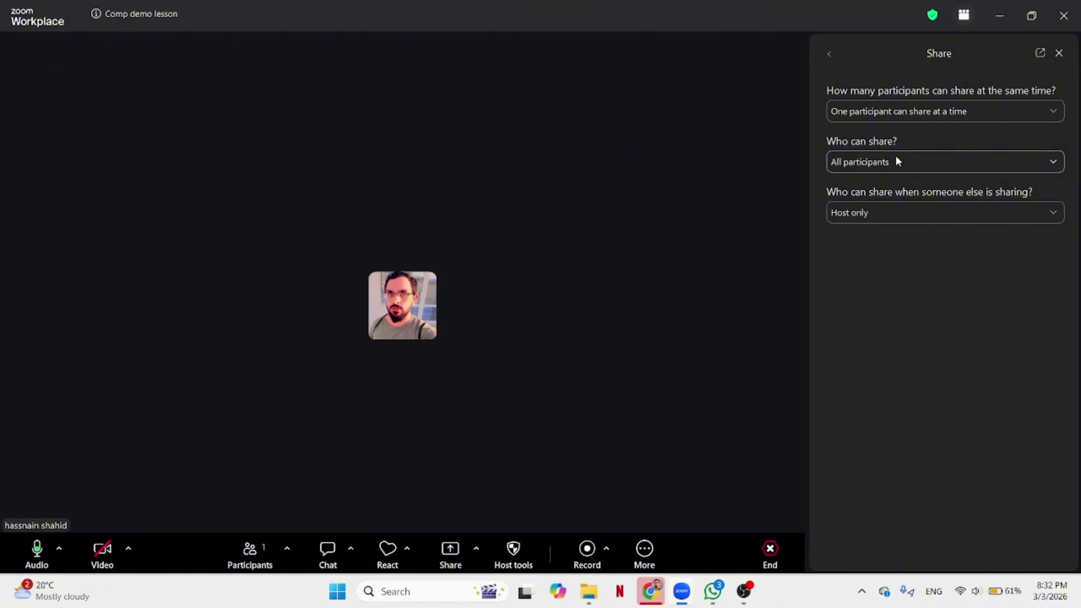
{"action": "left_click", "coordinate": [896, 162]}
{"action": "left_click", "coordinate": [878, 187]}
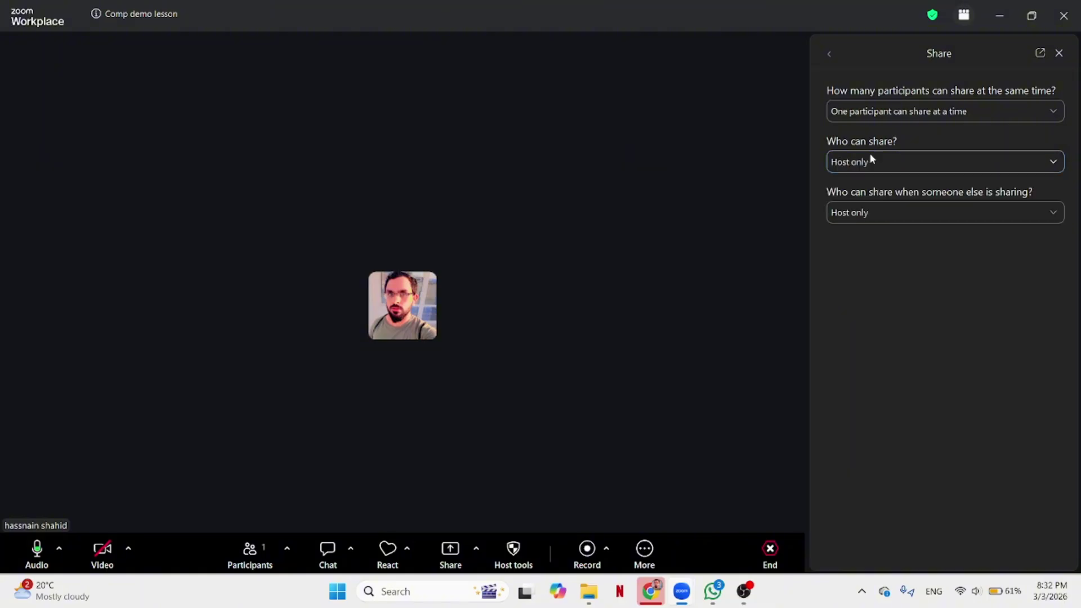
In Whiteboard settings, set who can initiate new whiteboards to Host only.
{"action": "left_click", "coordinate": [826, 53]}
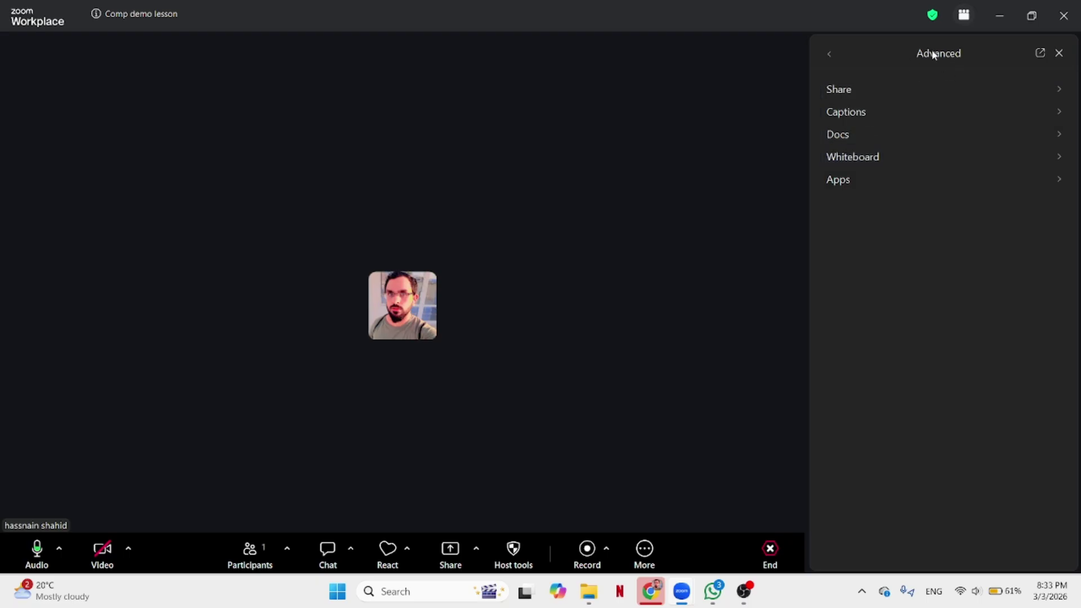
{"action": "left_click", "coordinate": [871, 157]}
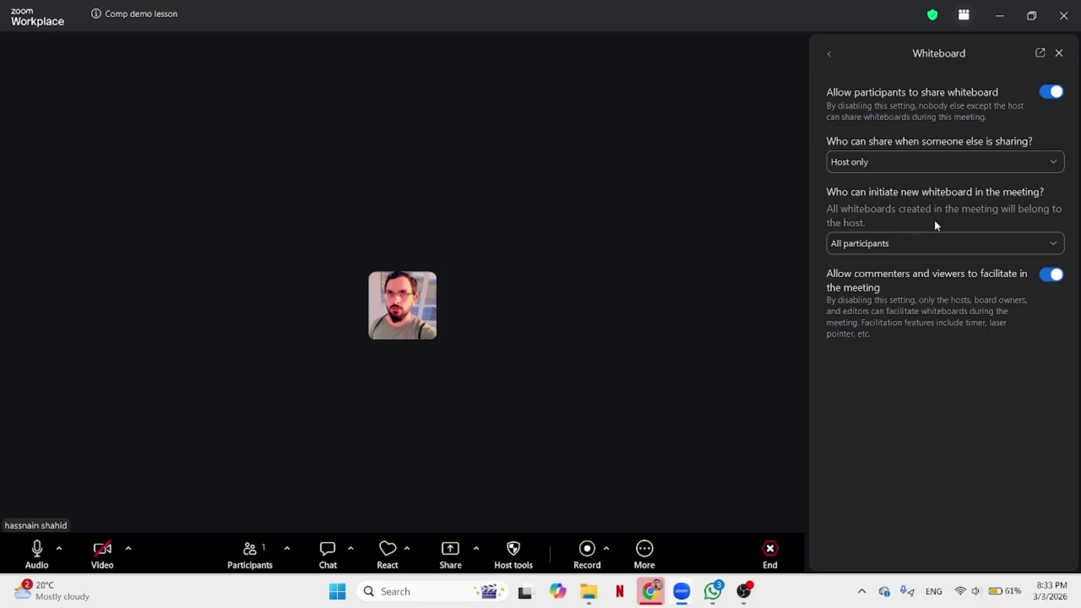
{"action": "left_click", "coordinate": [937, 242]}
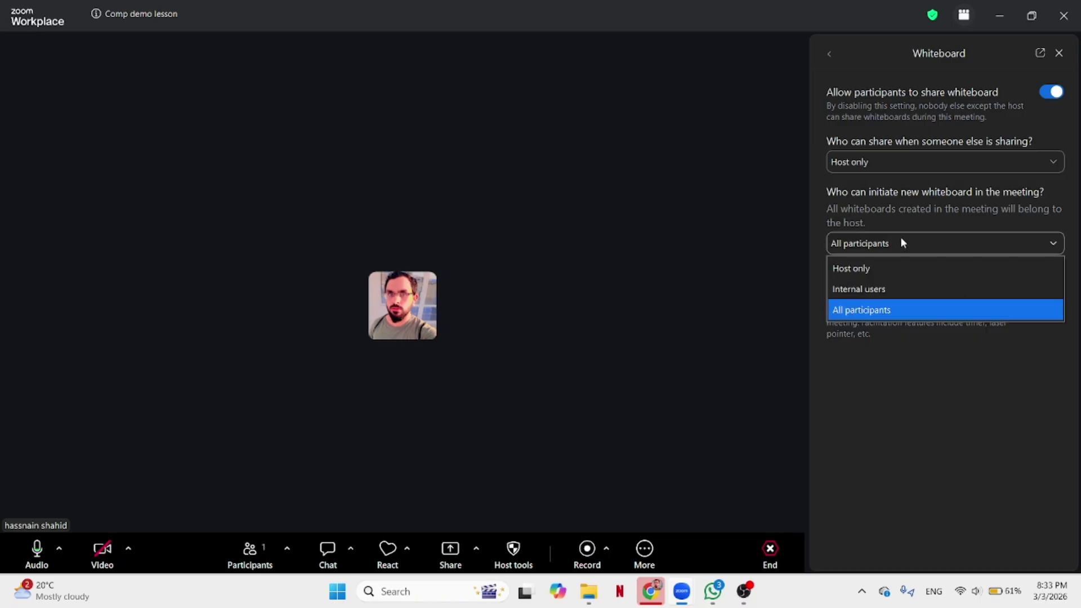
{"action": "left_click", "coordinate": [865, 273]}
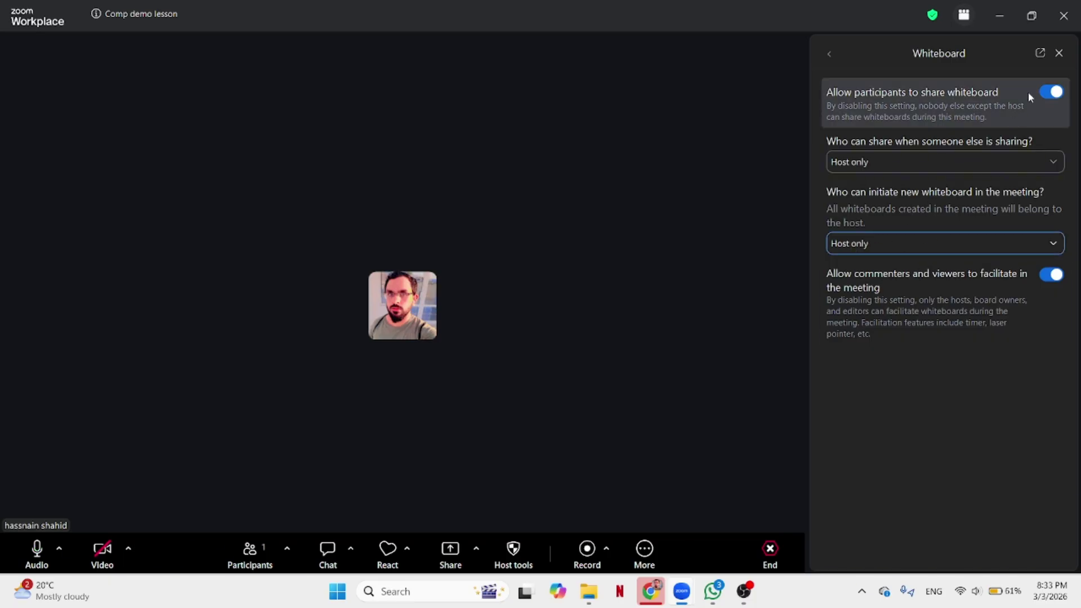
{"action": "left_click", "coordinate": [834, 55]}
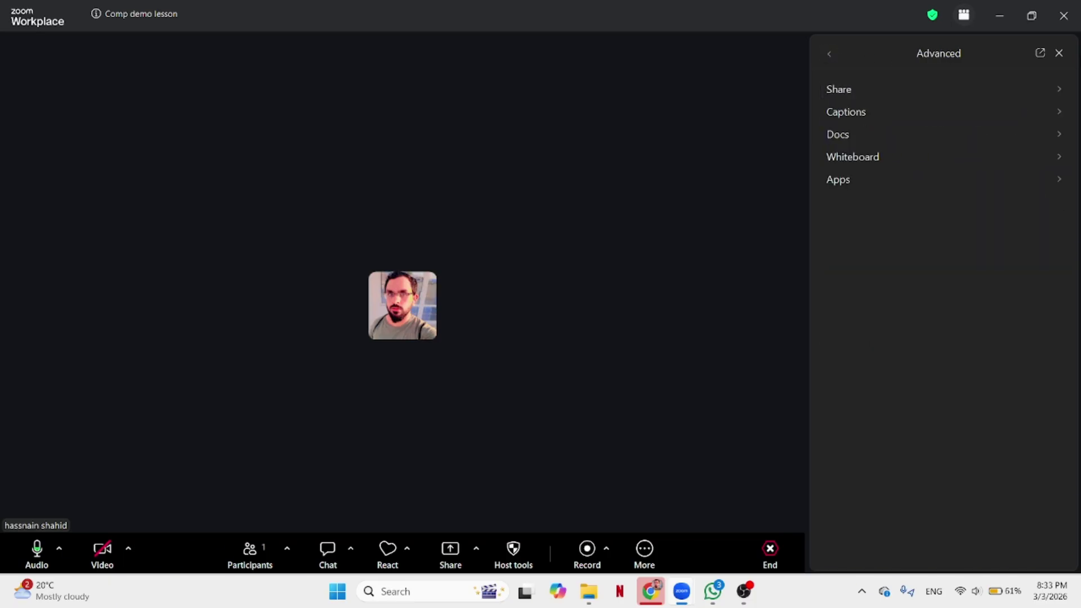
Close settings and share a Whiteboard from the Share window's Documents tab.
{"action": "left_click", "coordinate": [1058, 54]}
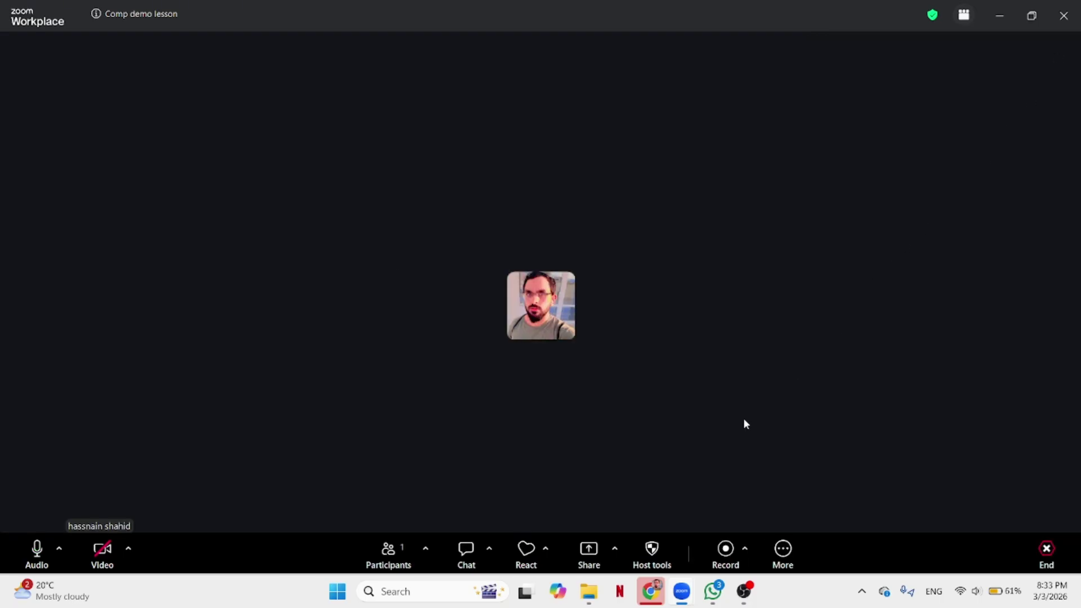
{"action": "left_click", "coordinate": [613, 544]}
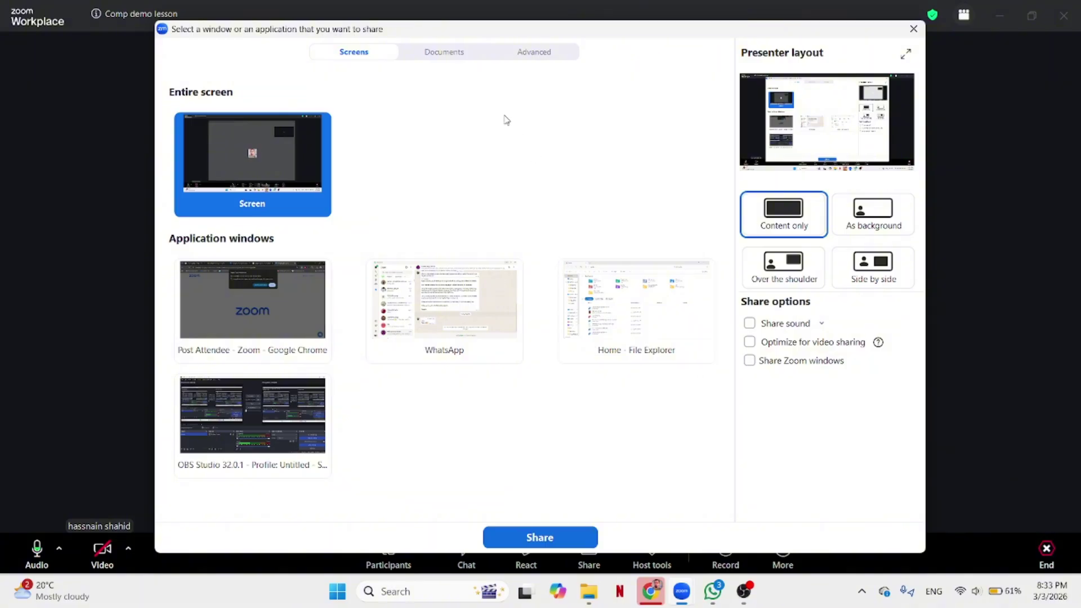
{"action": "left_click", "coordinate": [462, 61]}
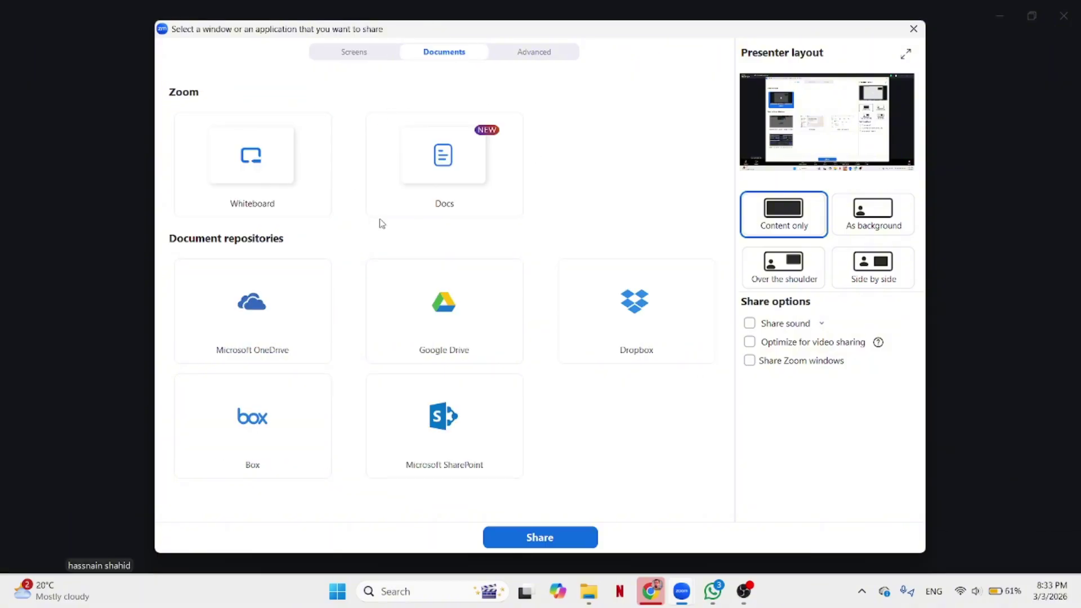
{"action": "left_click", "coordinate": [250, 180]}
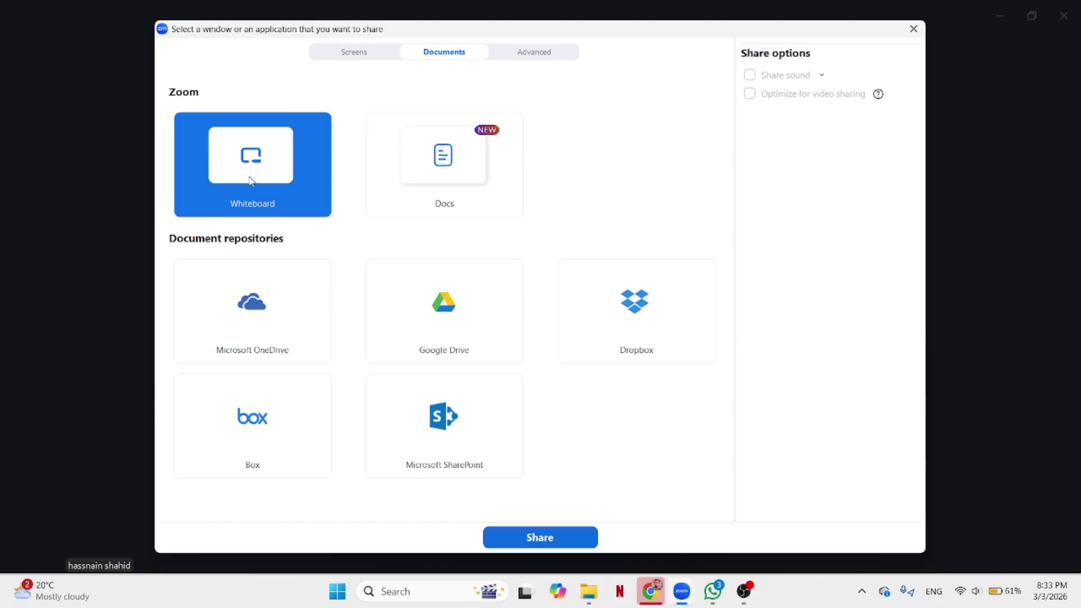
{"action": "left_click", "coordinate": [552, 538]}
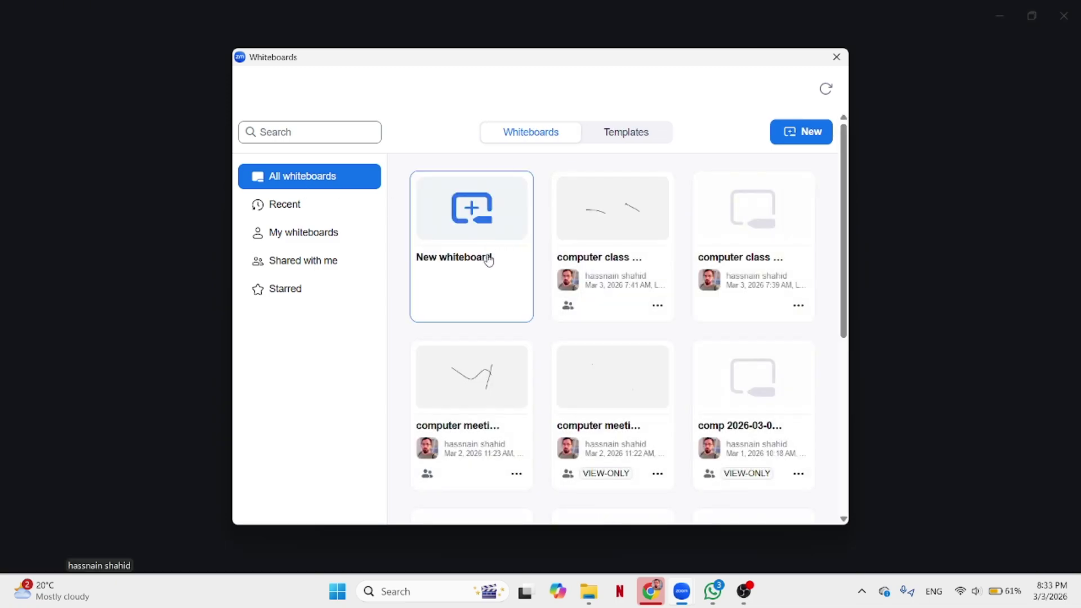
Create a new whiteboard and sketch strokes, an arrow and a B with the highlighter.
{"action": "left_click", "coordinate": [466, 243]}
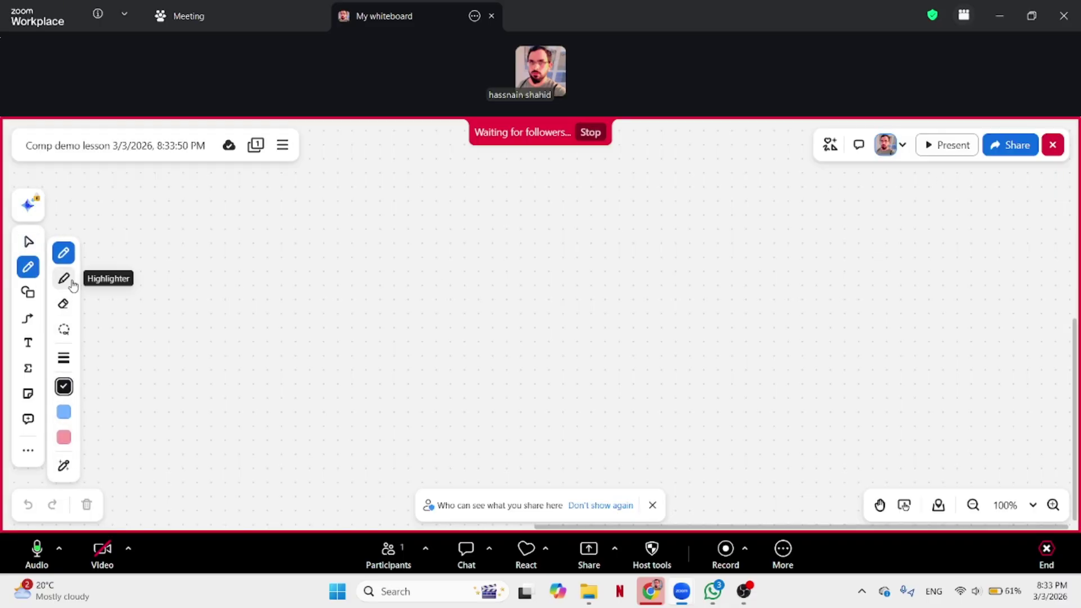
{"action": "left_click", "coordinate": [66, 282]}
{"action": "left_click_drag", "start_coordinate": [206, 242], "coordinate": [361, 256]}
{"action": "left_click_drag", "start_coordinate": [252, 227], "coordinate": [373, 229]}
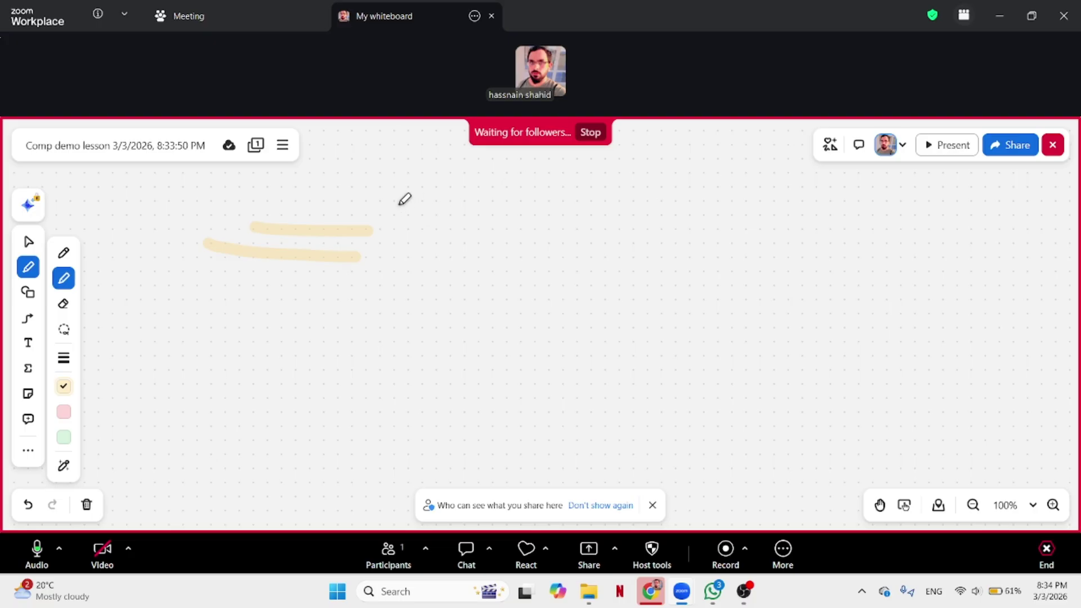
{"action": "left_click_drag", "start_coordinate": [553, 204], "coordinate": [517, 427]}
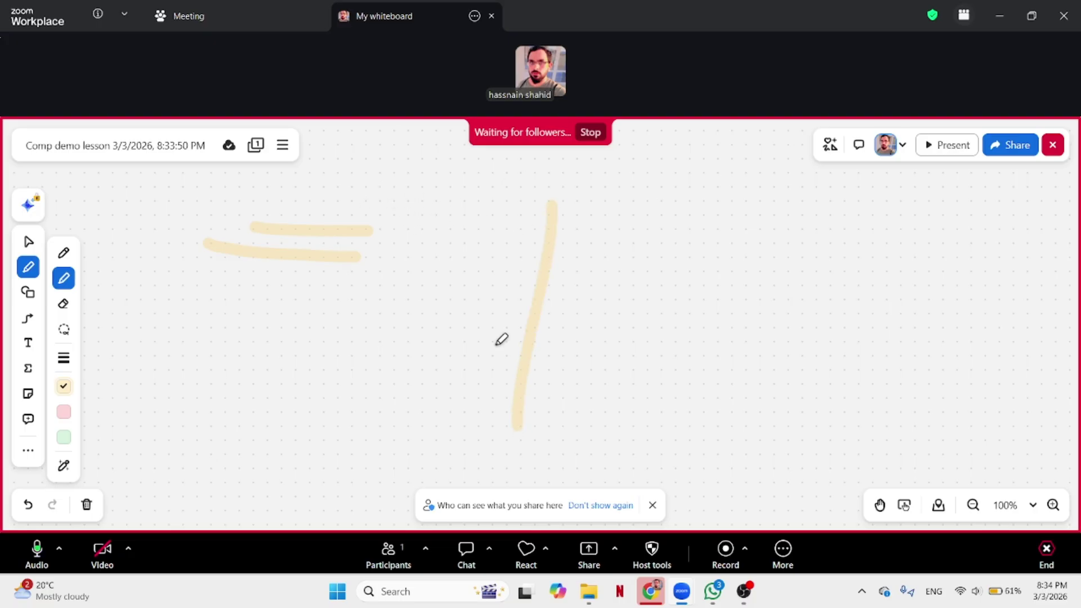
{"action": "mouse_move", "coordinate": [395, 180]}
{"action": "left_mouse_down"}
{"action": "mouse_move", "coordinate": [388, 222]}
{"action": "mouse_move", "coordinate": [411, 207]}
{"action": "left_mouse_up"}
{"action": "left_click_drag", "start_coordinate": [394, 179], "coordinate": [382, 191]}
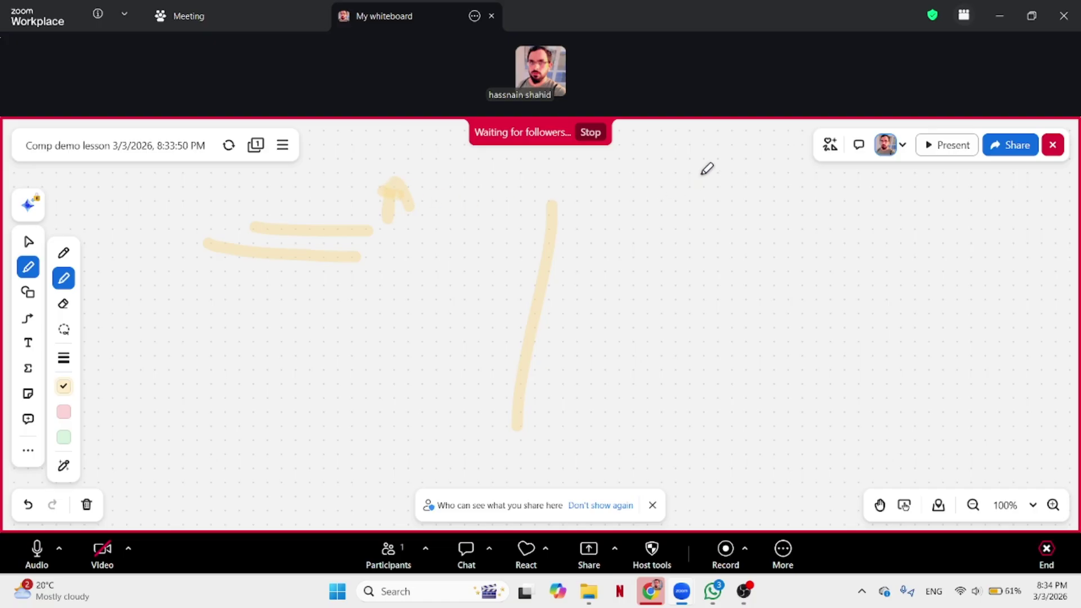
{"action": "mouse_move", "coordinate": [702, 173]}
{"action": "left_mouse_down"}
{"action": "mouse_move", "coordinate": [704, 248]}
{"action": "mouse_move", "coordinate": [736, 238]}
{"action": "mouse_move", "coordinate": [713, 255]}
{"action": "left_mouse_up"}
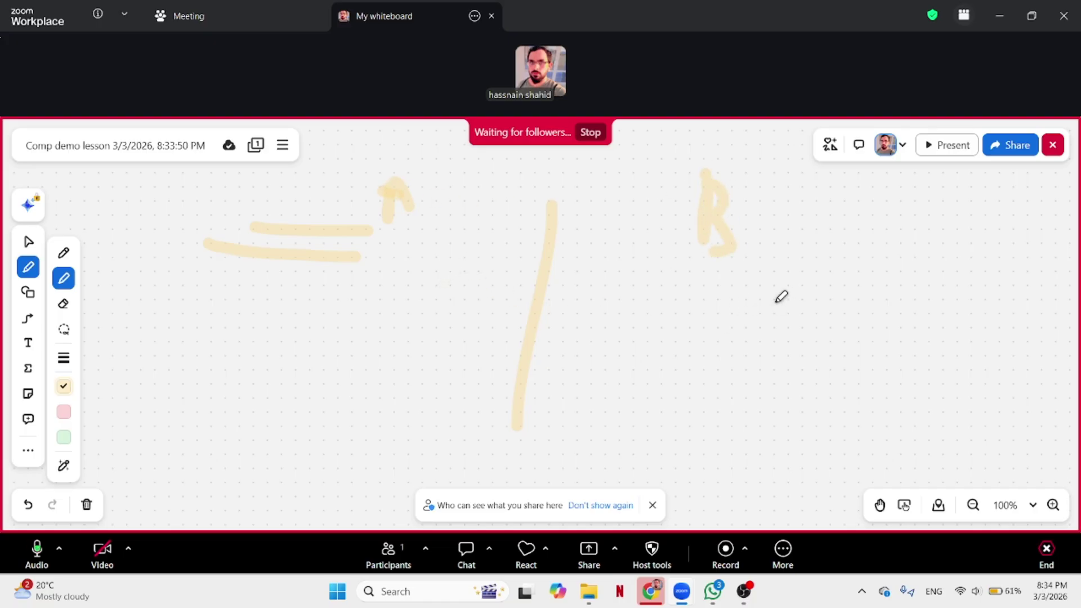
Draw a small black V with the pen, then clear the whole page.
{"action": "left_click", "coordinate": [64, 252]}
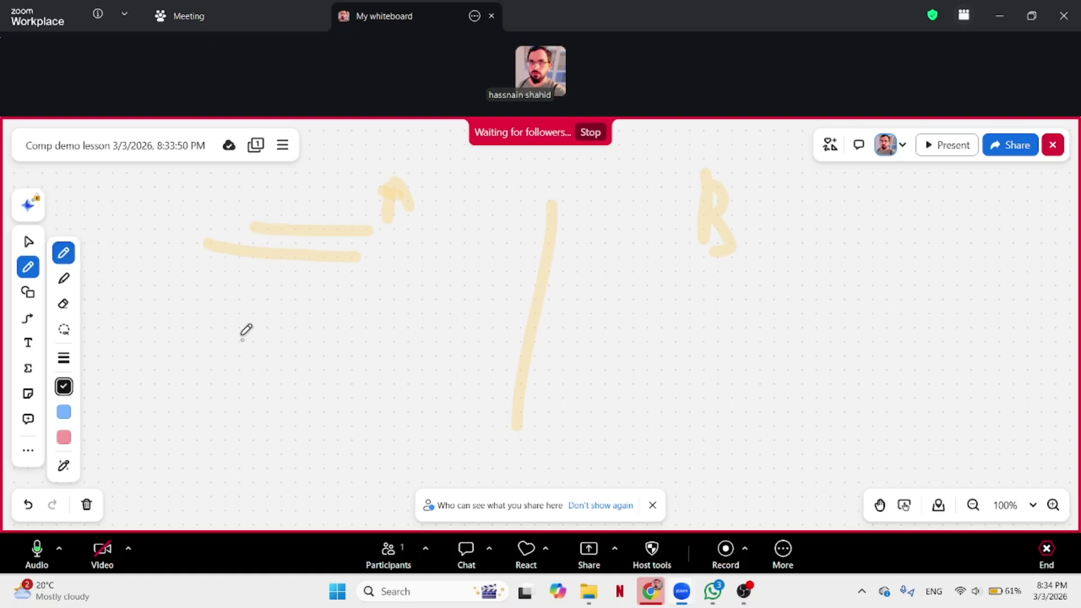
{"action": "mouse_move", "coordinate": [306, 293]}
{"action": "left_mouse_down"}
{"action": "mouse_move", "coordinate": [314, 307]}
{"action": "mouse_move", "coordinate": [339, 303]}
{"action": "mouse_move", "coordinate": [349, 326]}
{"action": "left_mouse_up"}
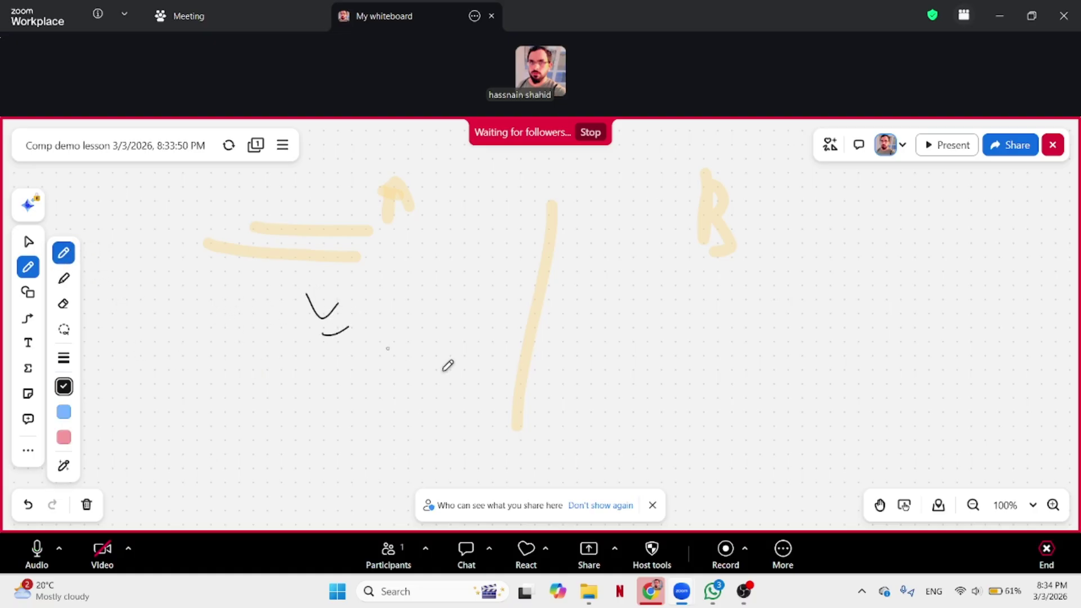
{"action": "left_click", "coordinate": [86, 504]}
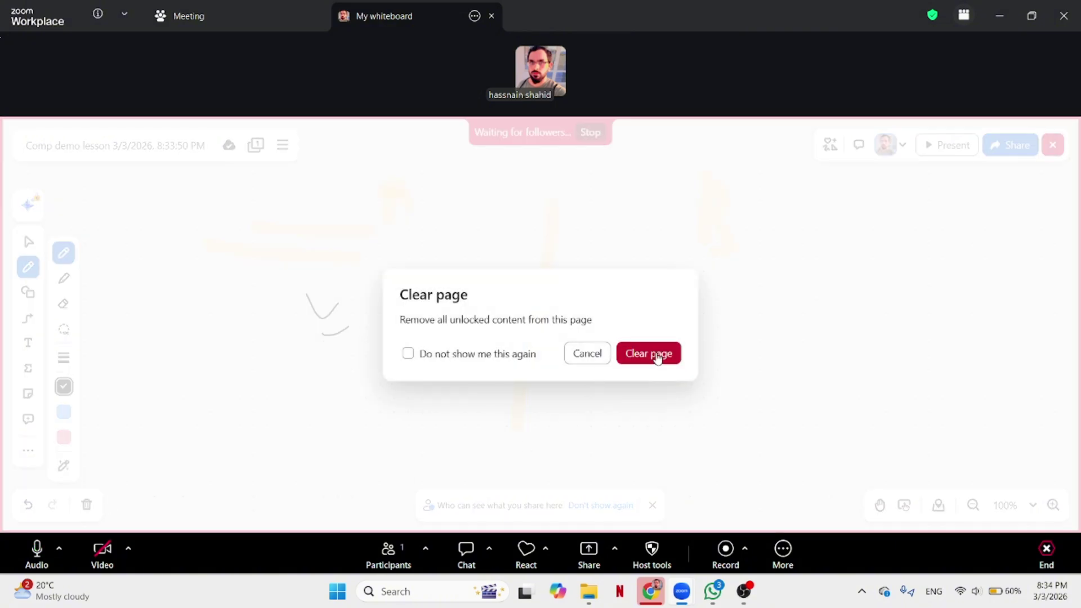
{"action": "left_click", "coordinate": [653, 355]}
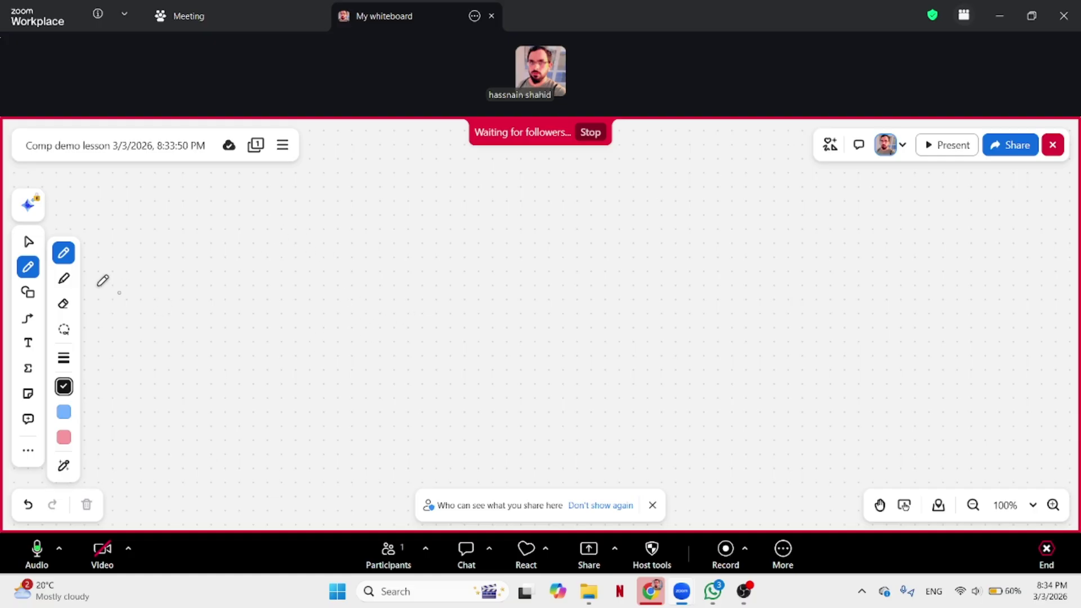
Draw a small rectangle on the whiteboard and make its text bold.
{"action": "left_click", "coordinate": [35, 300]}
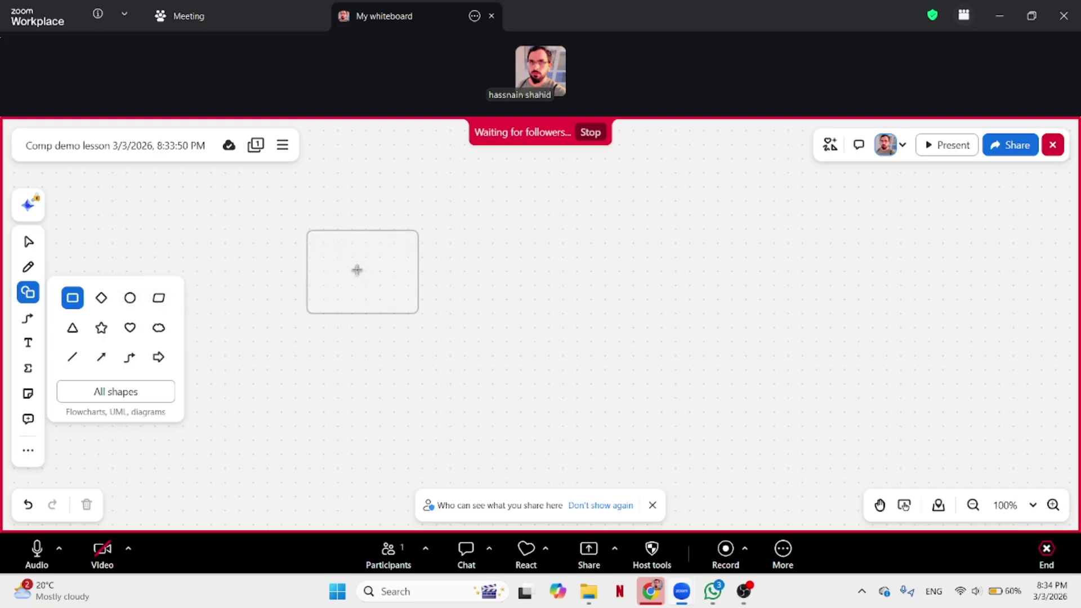
{"action": "left_click_drag", "start_coordinate": [342, 257], "coordinate": [445, 290]}
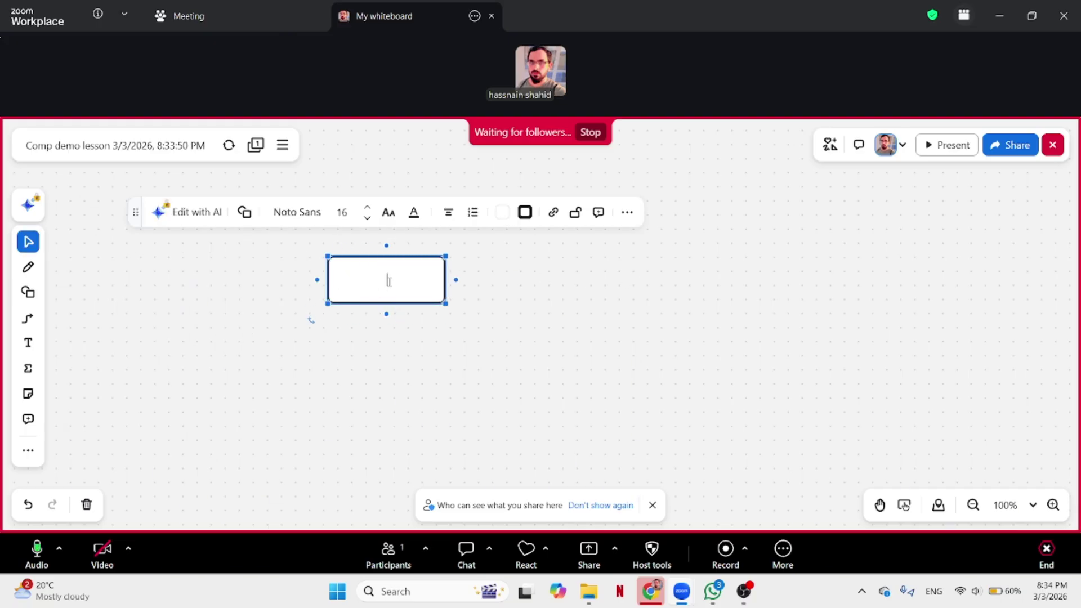
{"action": "left_click", "coordinate": [389, 213]}
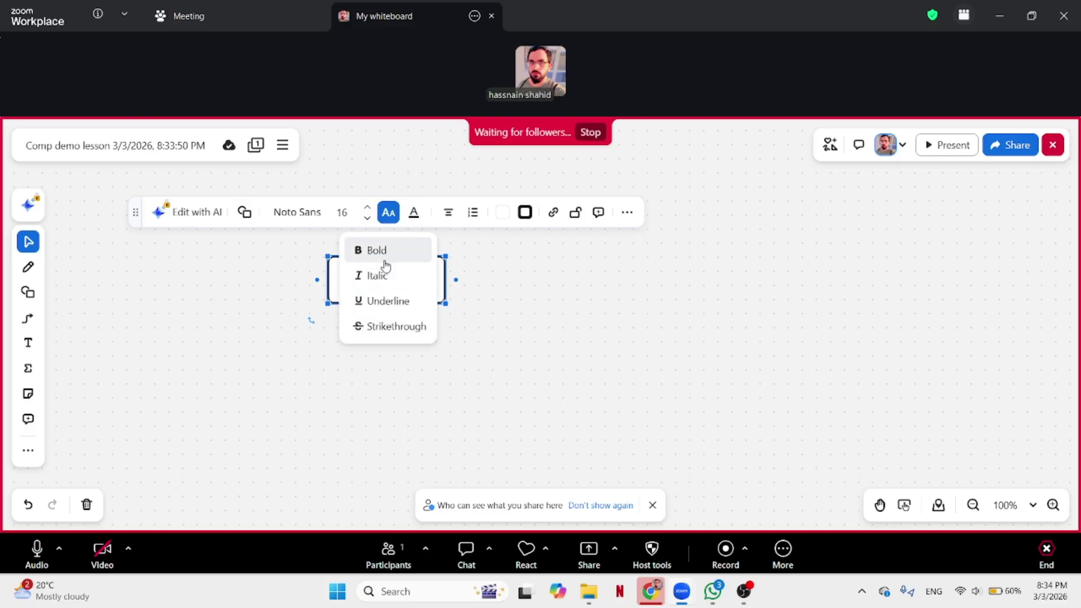
{"action": "left_click", "coordinate": [369, 252]}
Label the box 'open pg 56' and place an empty text box to its right.
{"action": "left_click", "coordinate": [336, 289]}
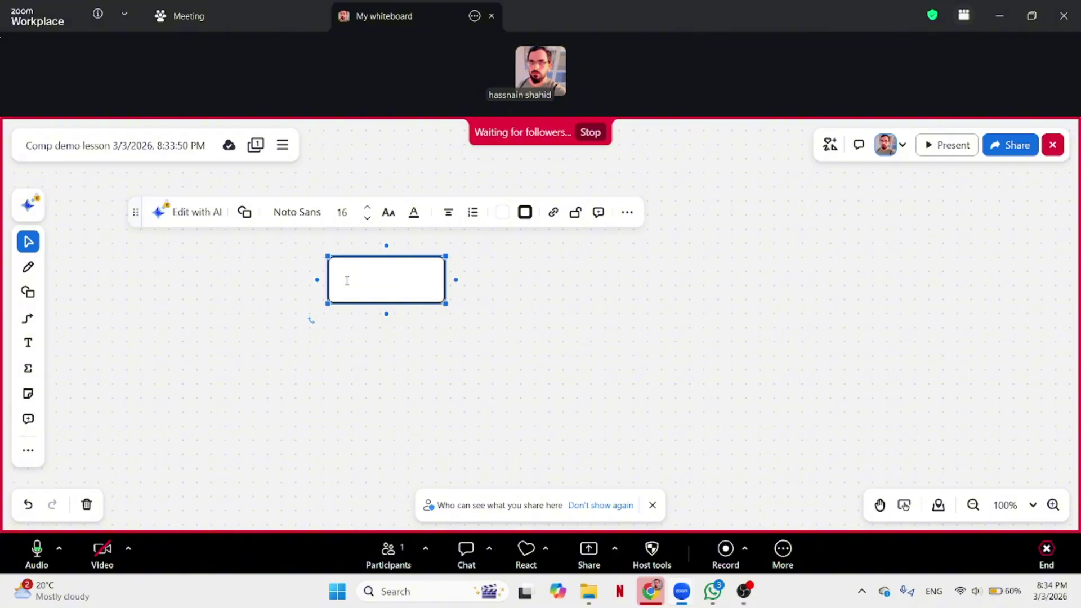
{"action": "type", "text": "tit"}
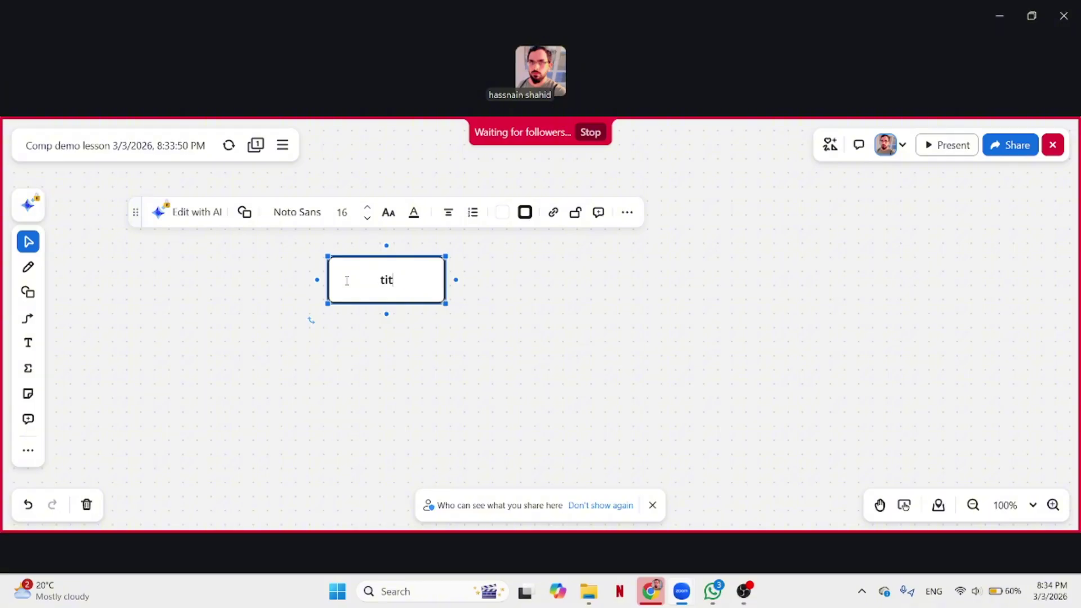
{"action": "type", "text": "le p"}
{"action": "key", "text": "BackSpace"}
{"action": "type", "text": "open pg 56"}
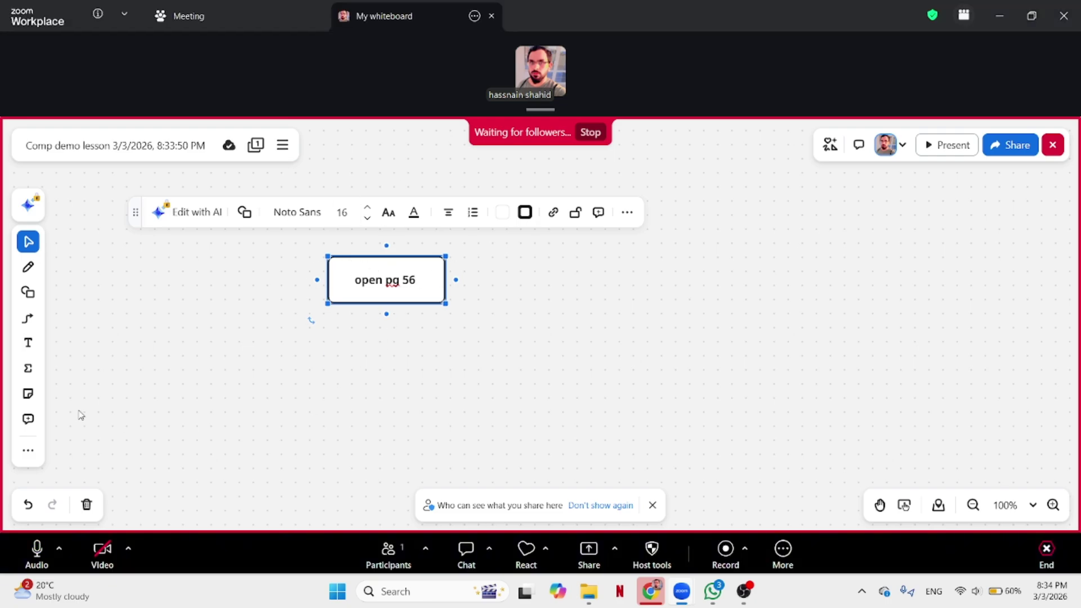
{"action": "left_click", "coordinate": [28, 345]}
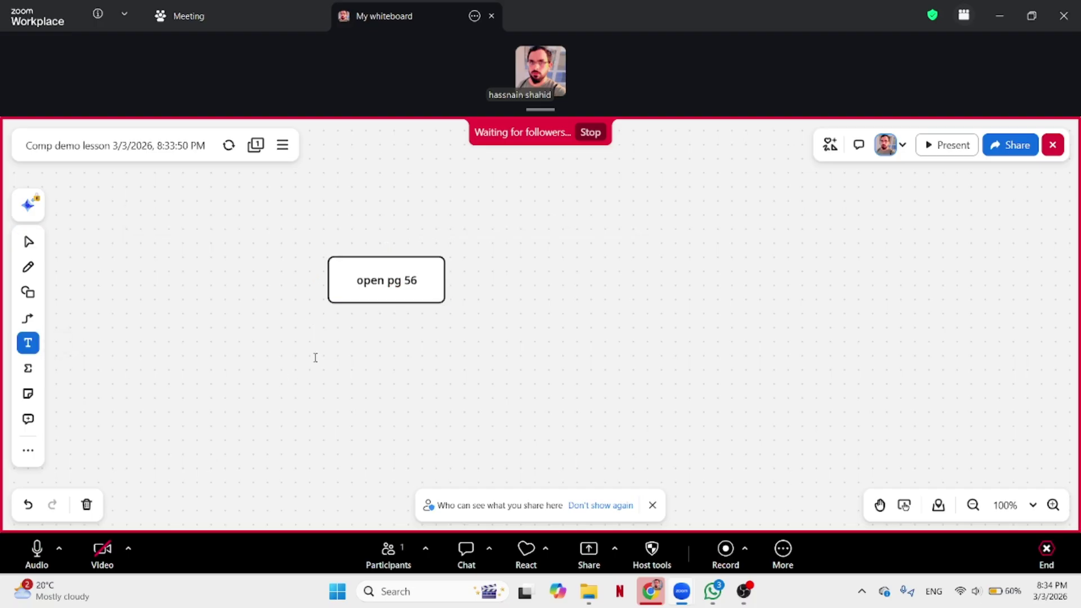
{"action": "left_click", "coordinate": [713, 350]}
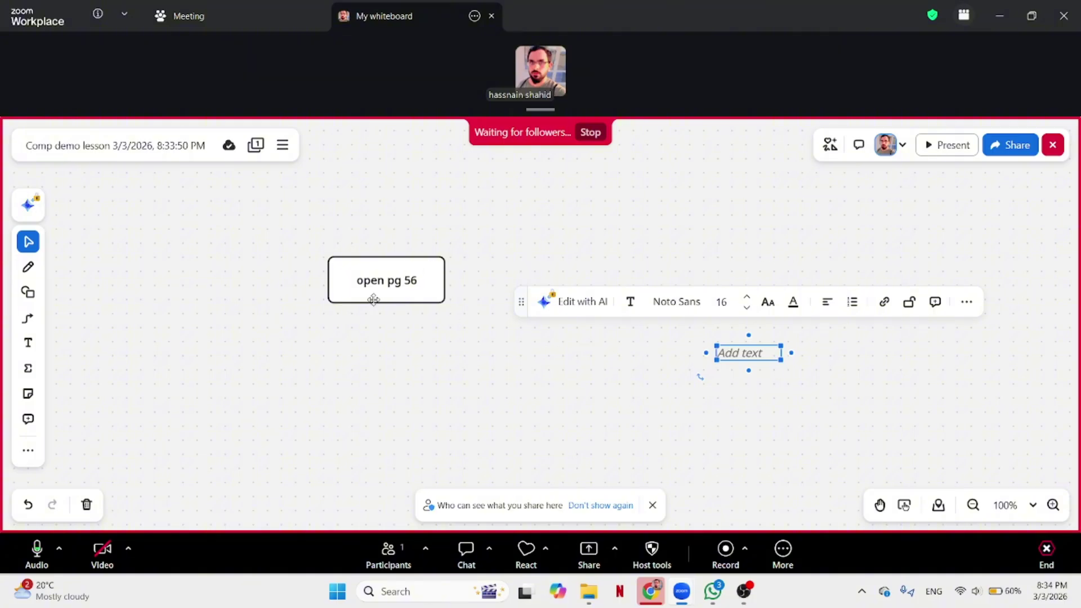
Draw a rectangle beside 'open pg 56', undo stray edits, and resize it wider and taller.
{"action": "left_click", "coordinate": [28, 291]}
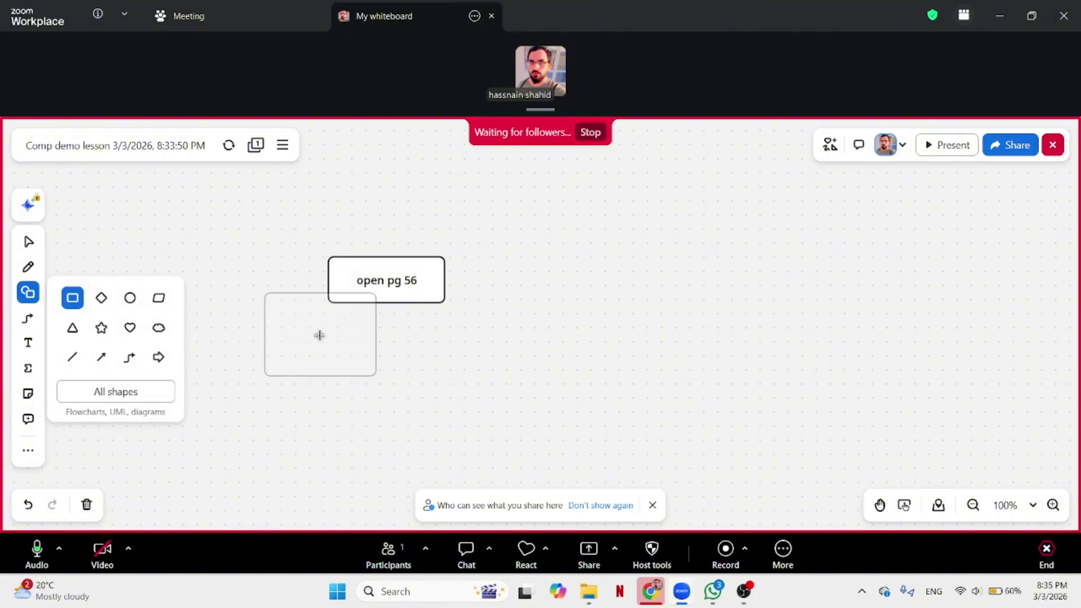
{"action": "left_click_drag", "start_coordinate": [623, 247], "coordinate": [461, 451]}
{"action": "left_click_drag", "start_coordinate": [634, 348], "coordinate": [867, 367]}
{"action": "left_click_drag", "start_coordinate": [623, 347], "coordinate": [948, 373]}
{"action": "left_click_drag", "start_coordinate": [685, 247], "coordinate": [689, 200]}
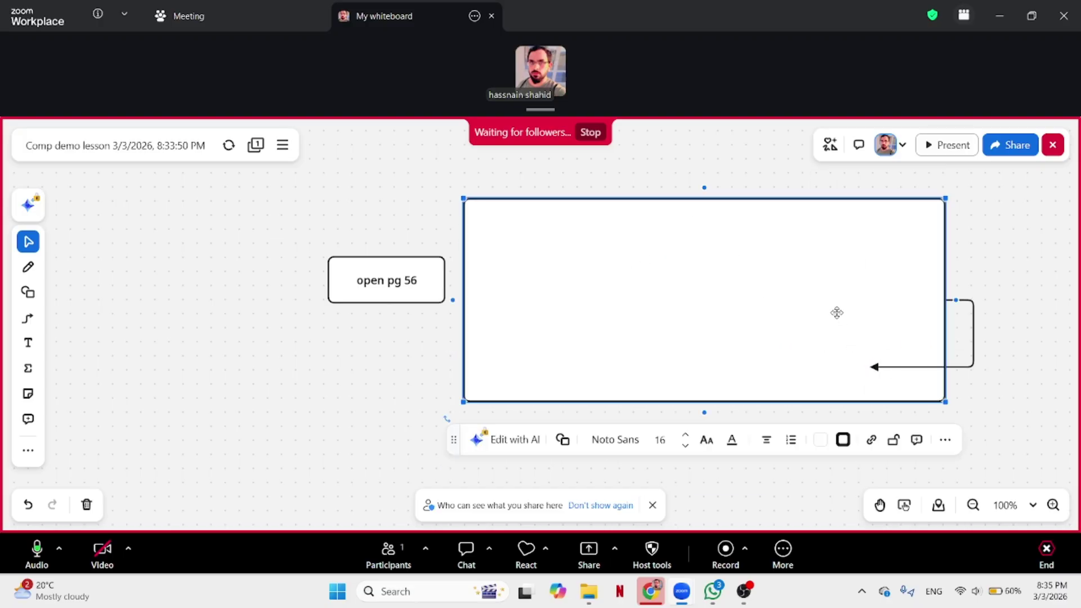
{"action": "key", "text": "ctrl+z"}
{"action": "key", "text": "ctrl+z"}
{"action": "key", "text": "ctrl+z"}
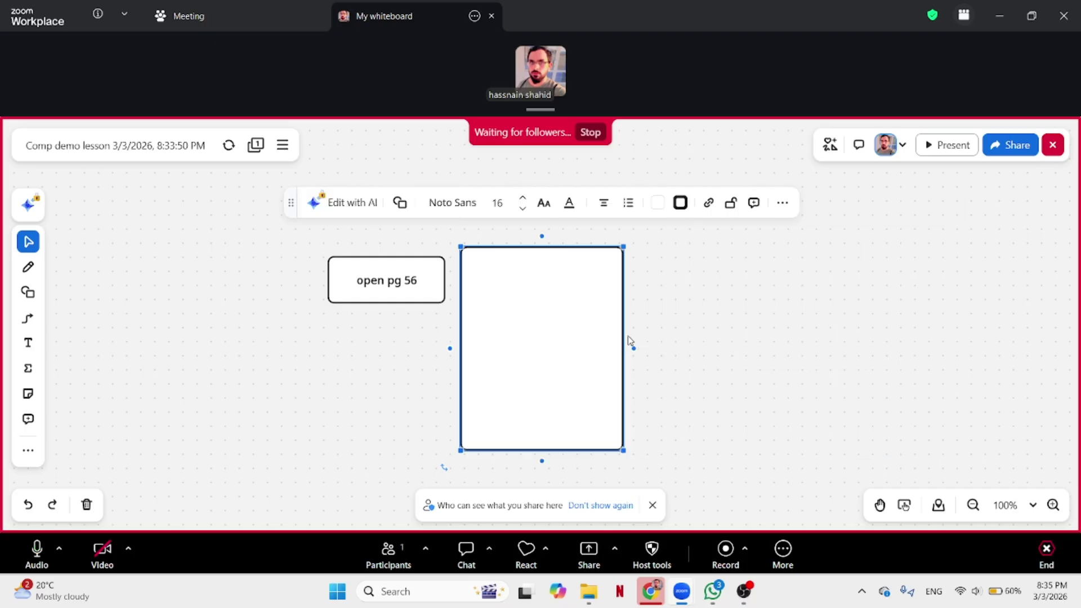
{"action": "left_click_drag", "start_coordinate": [622, 327], "coordinate": [959, 345]}
{"action": "left_click_drag", "start_coordinate": [705, 250], "coordinate": [705, 176]}
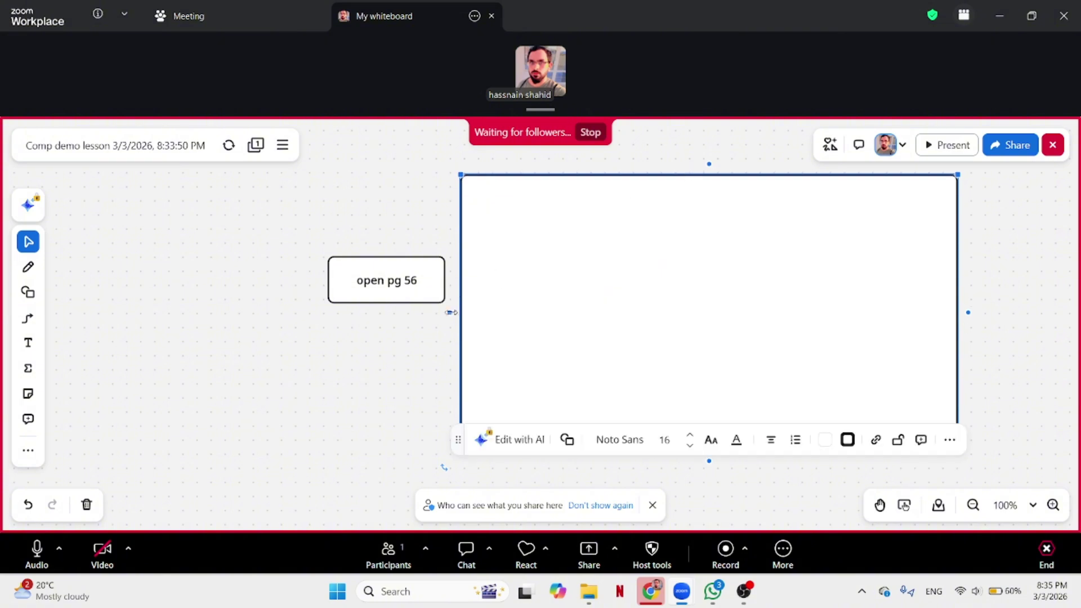
{"action": "left_click_drag", "start_coordinate": [455, 322], "coordinate": [439, 323]}
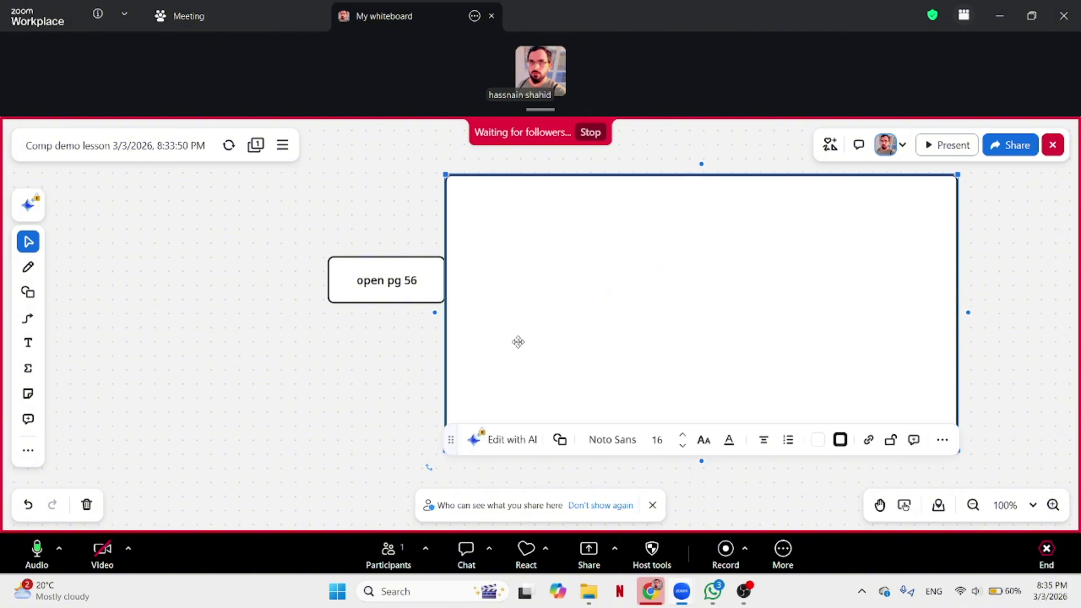
{"action": "left_click", "coordinate": [28, 266]}
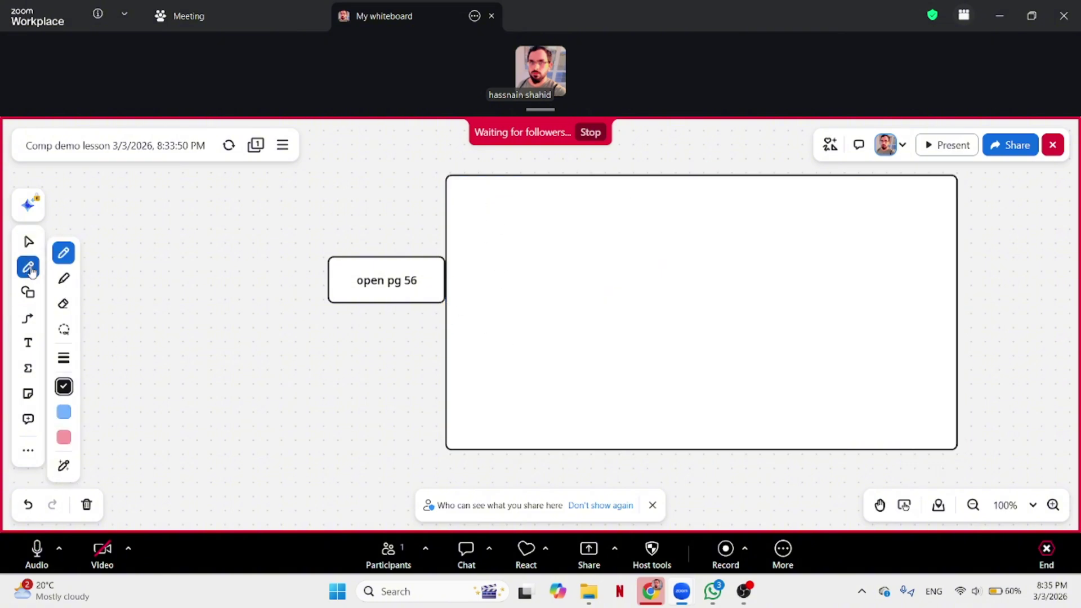
Draw a pale yellow highlighter line down the large box and place a short rectangle inside it.
{"action": "left_click", "coordinate": [64, 278]}
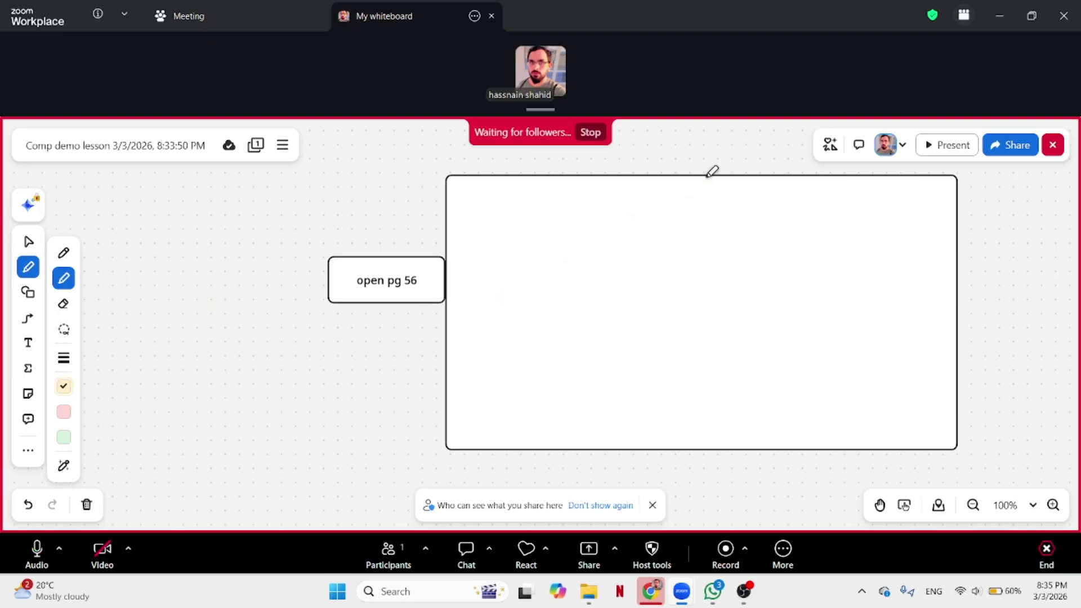
{"action": "left_click_drag", "start_coordinate": [689, 176], "coordinate": [685, 439]}
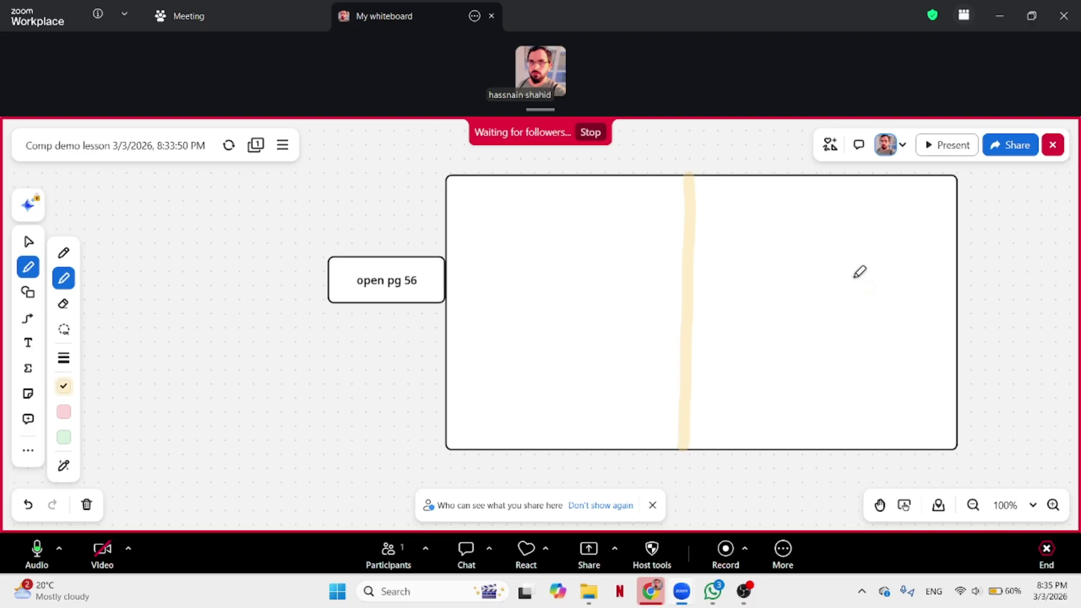
{"action": "left_click", "coordinate": [30, 294]}
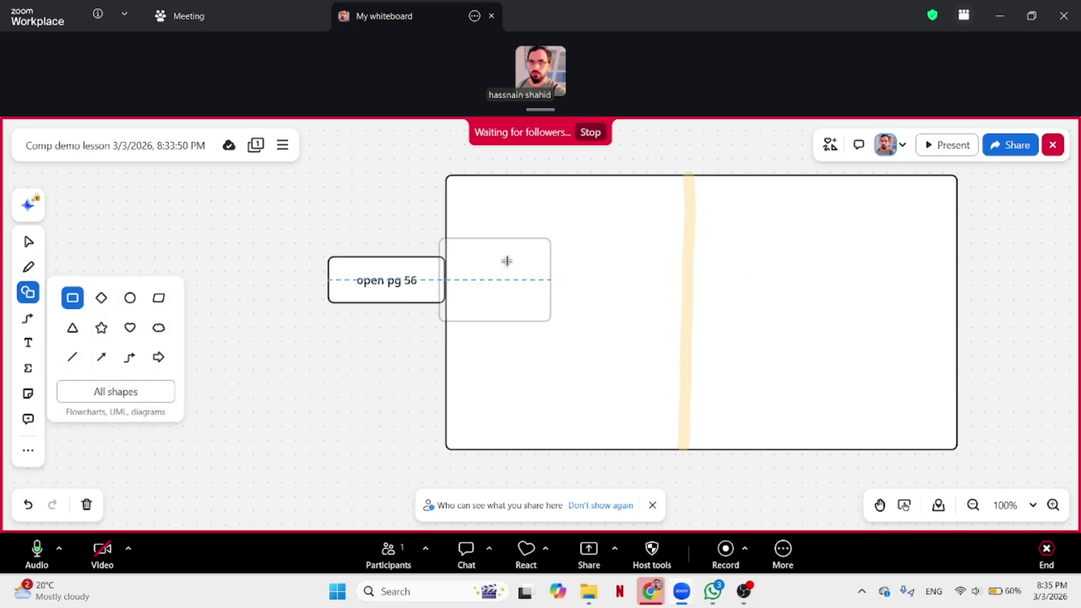
{"action": "left_click", "coordinate": [520, 220]}
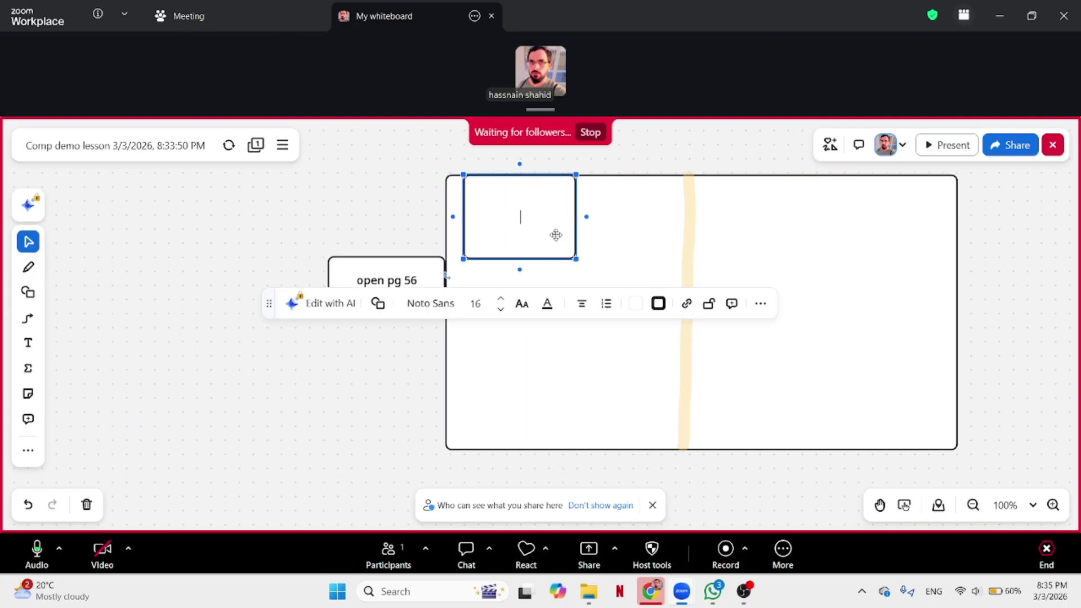
{"action": "left_click_drag", "start_coordinate": [518, 260], "coordinate": [520, 205]}
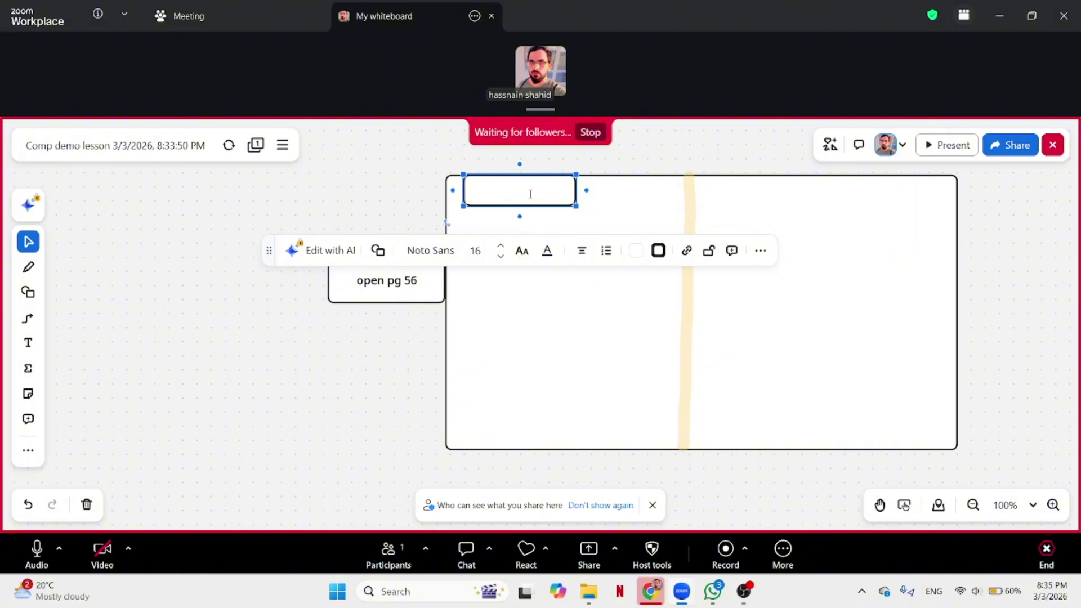
Label the small box 'Answer here' and stop sharing the whiteboard.
{"action": "type", "text": "Answer here"}
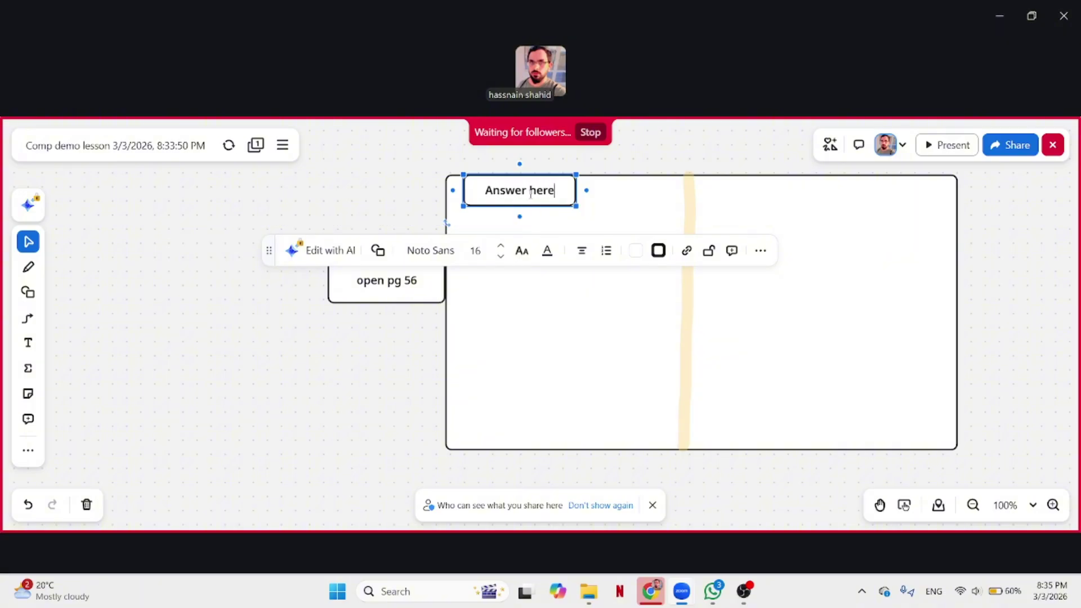
{"action": "left_click", "coordinate": [675, 225]}
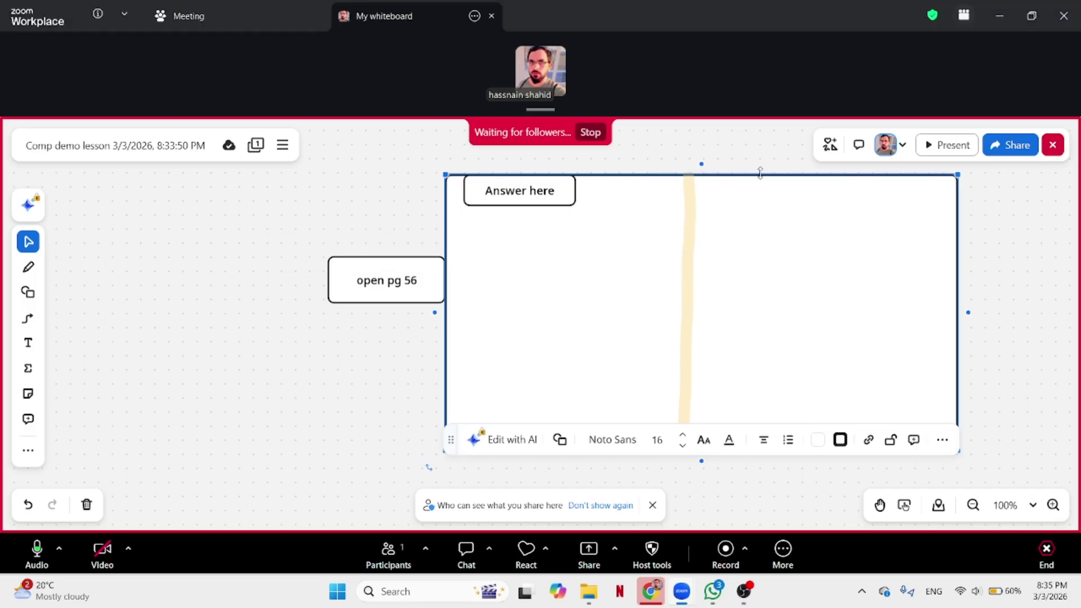
{"action": "left_click", "coordinate": [590, 135]}
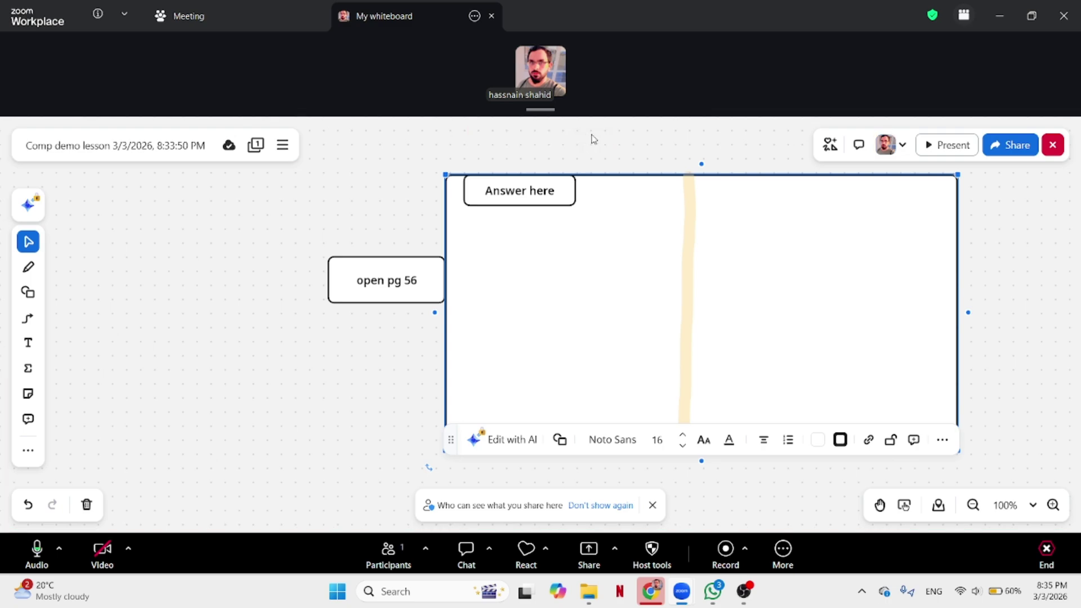
Close the whiteboard and bring up the End meeting options.
{"action": "left_click", "coordinate": [1053, 145]}
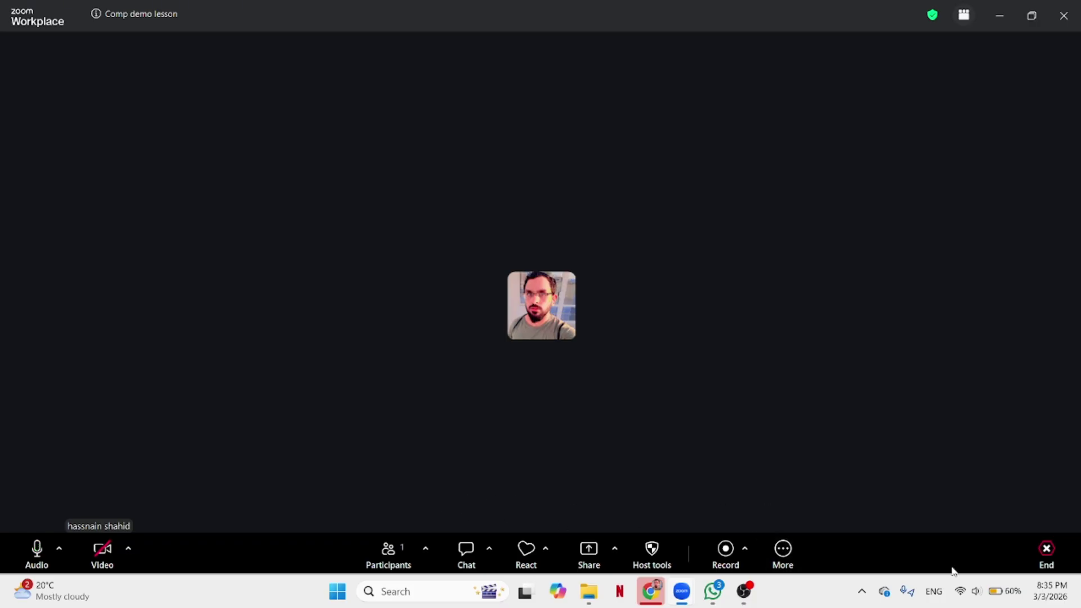
{"action": "left_click", "coordinate": [1047, 551]}
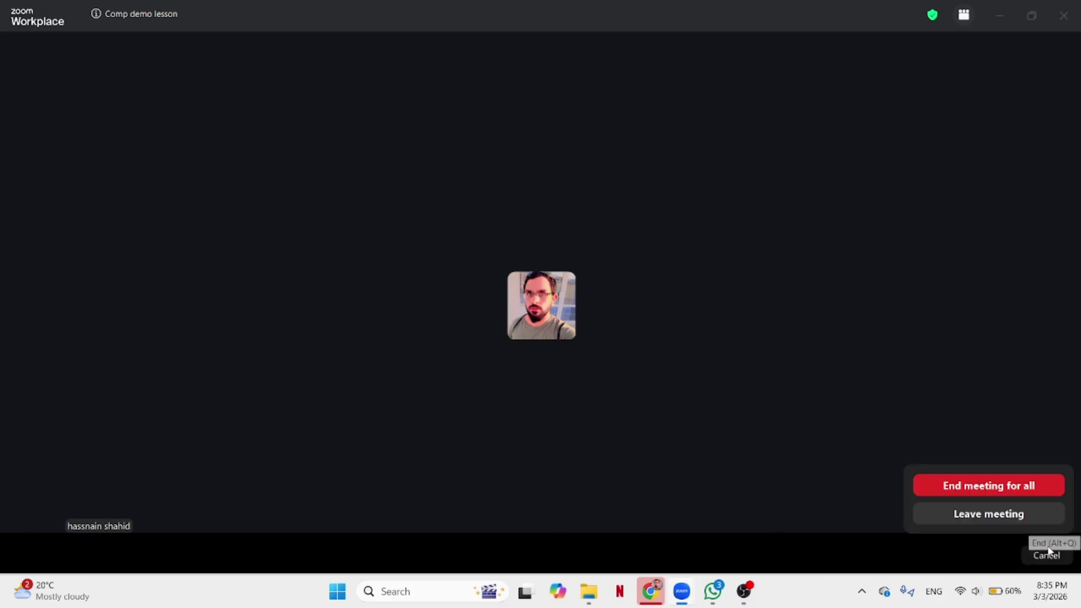